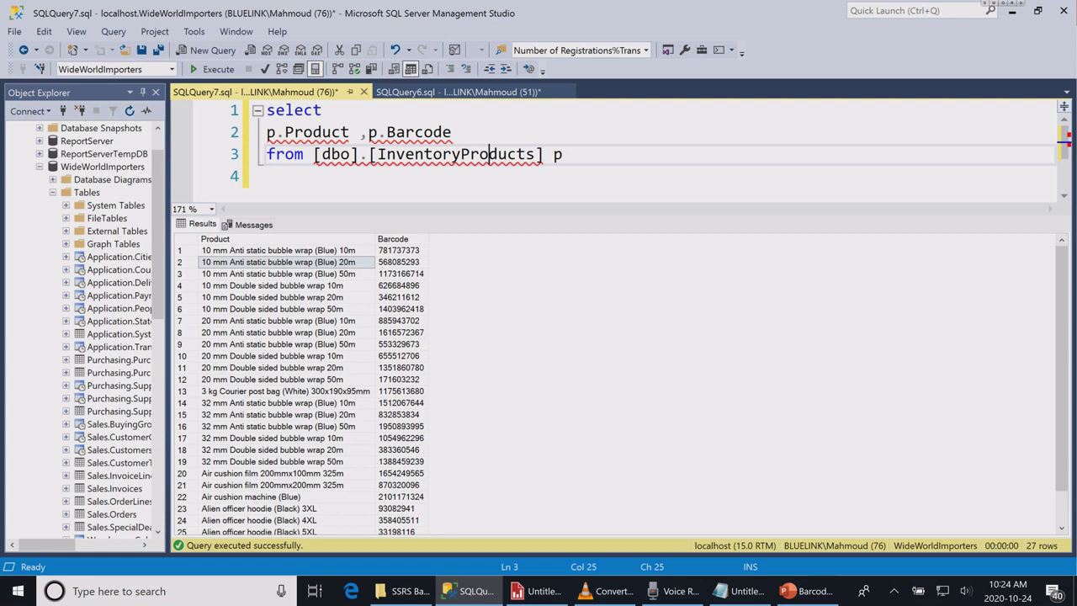
Step: Run the whole query that selects Product and Barcode from the InventoryProducts table
click(563, 154)
drag(370, 154, 563, 154)
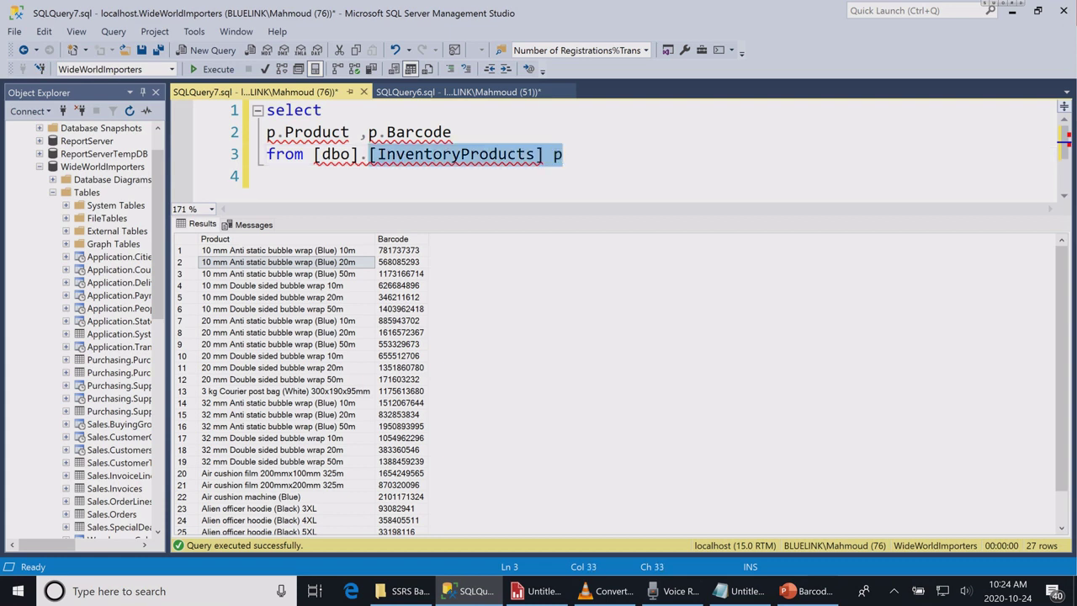
click(324, 132)
click(433, 132)
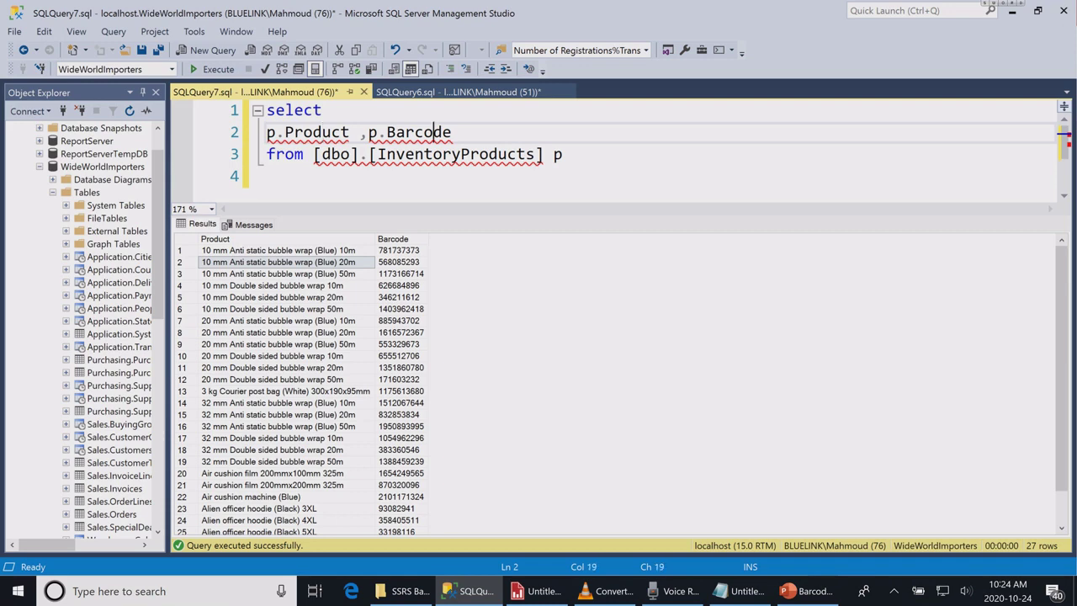
key(ctrl+a)
key(F5)
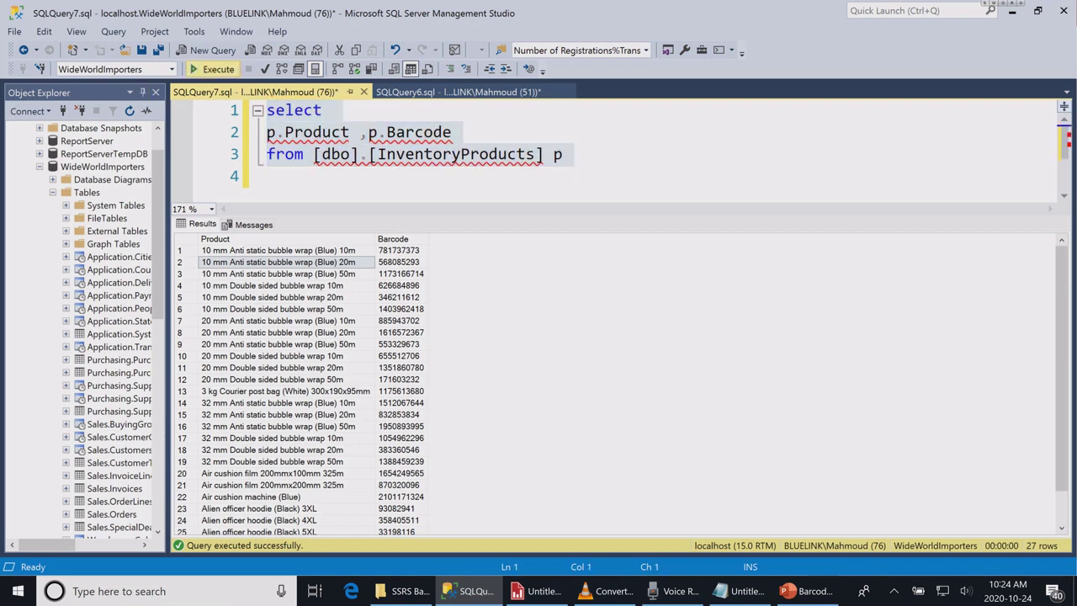
Step: Examine the Product and Barcode columns in the results grid and widen the Barcode column slightly
click(269, 239)
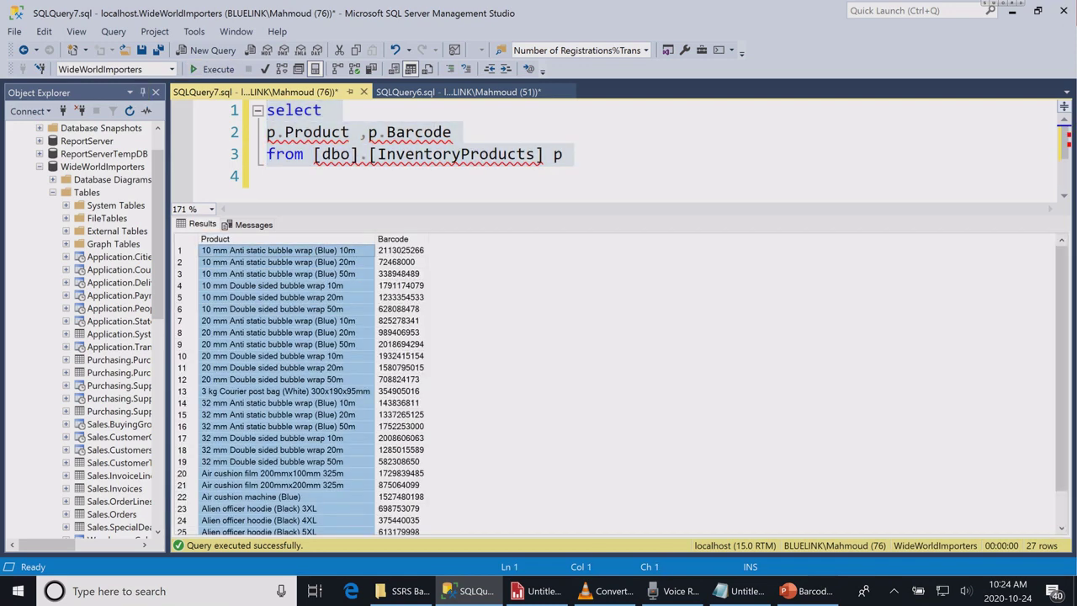
click(402, 250)
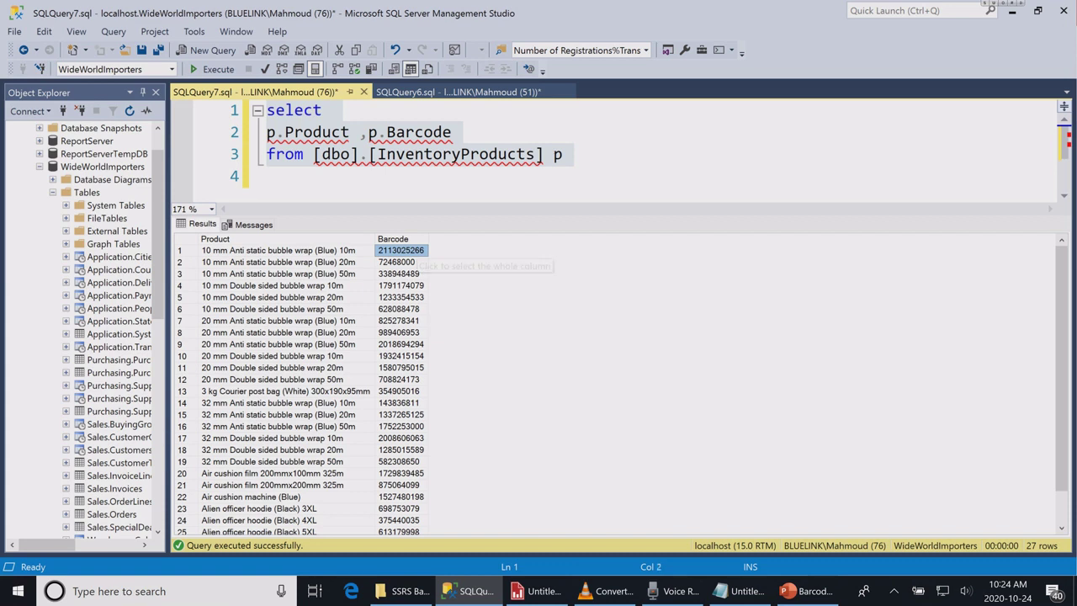
drag(428, 239, 450, 239)
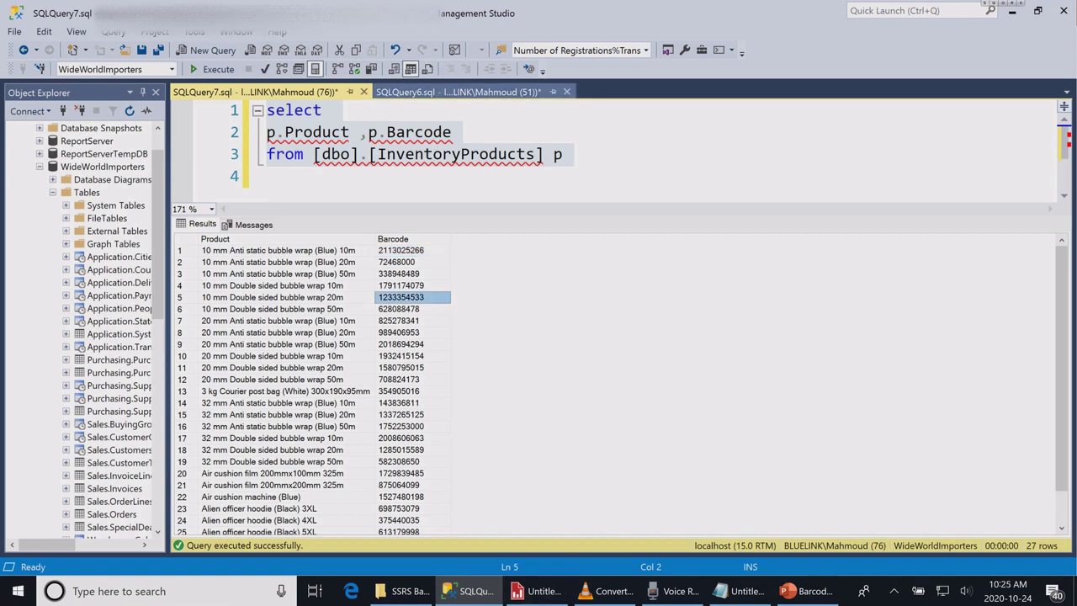
Step: Switch to the grouping query and examine the RowGroup and ColumnGroup values of its first two sets of four result rows
click(454, 92)
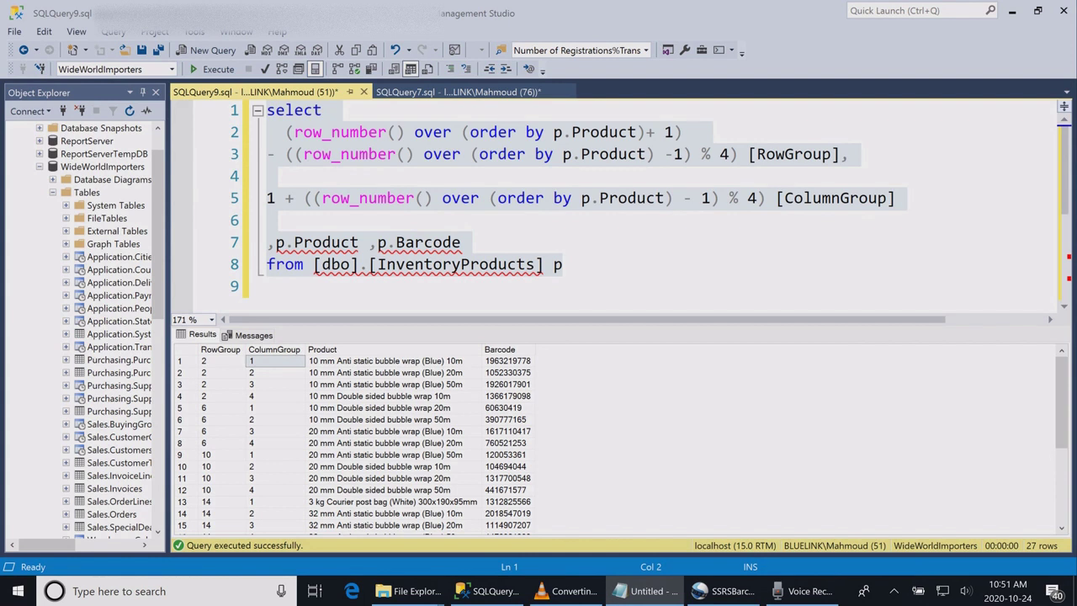
click(268, 176)
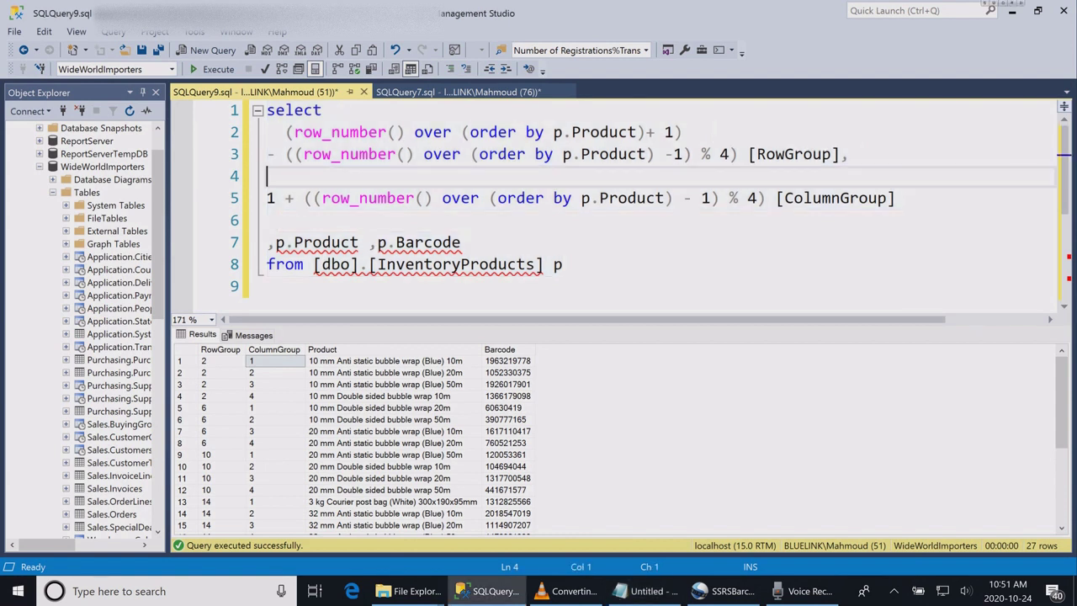
click(268, 287)
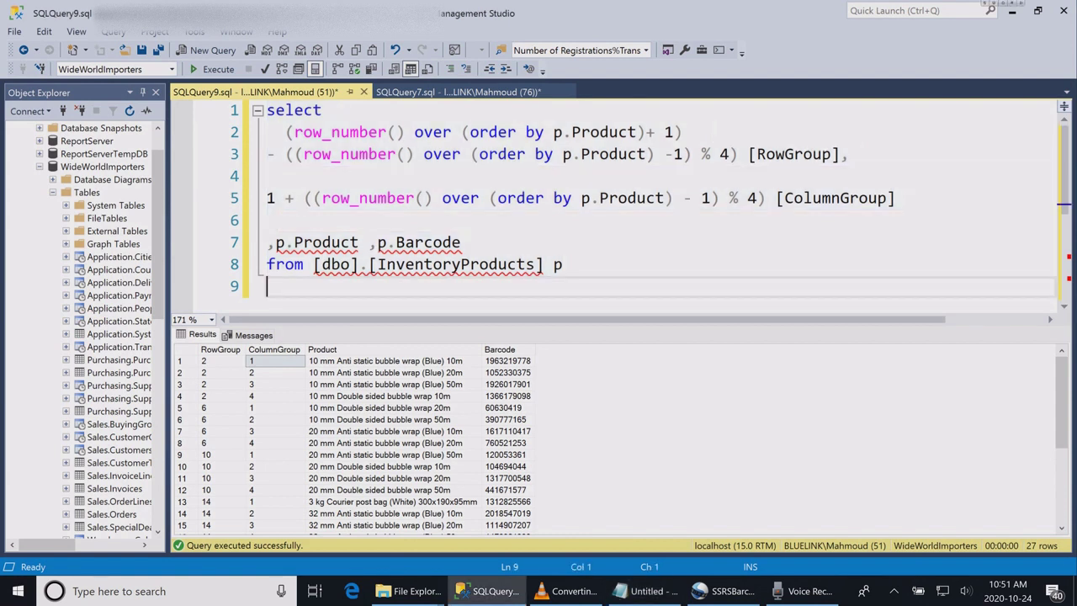
click(221, 361)
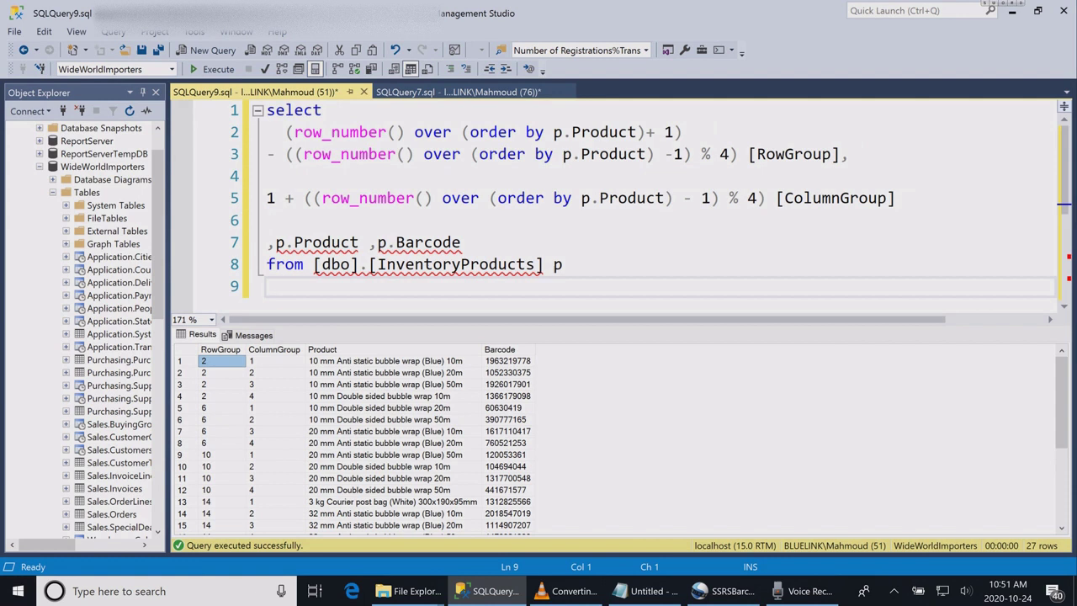
key(shift+Down)
key(shift+Down)
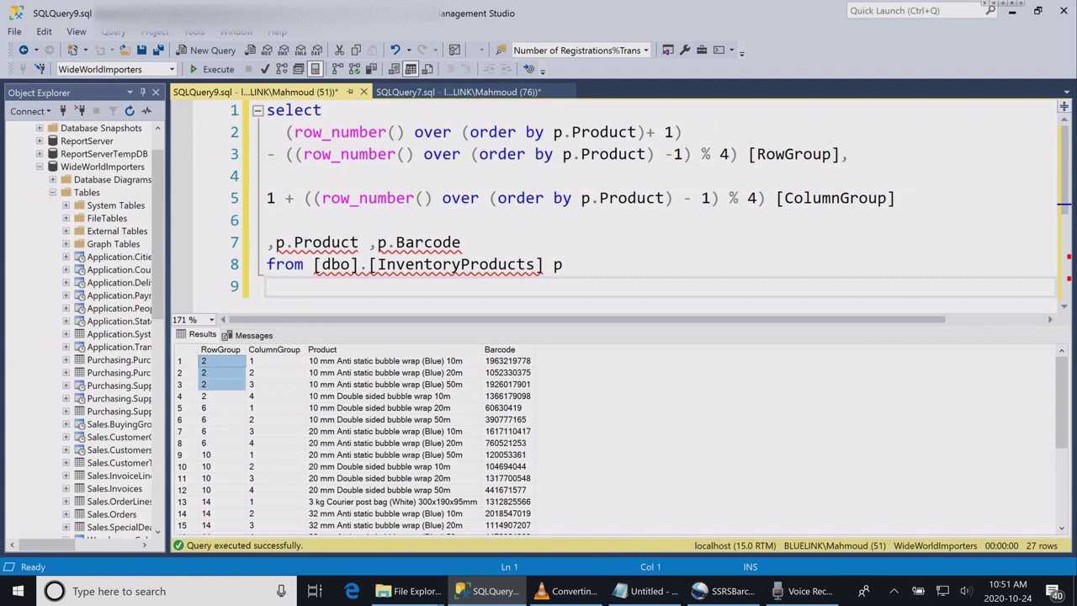
key(shift+Down)
drag(275, 361, 221, 432)
click(221, 420)
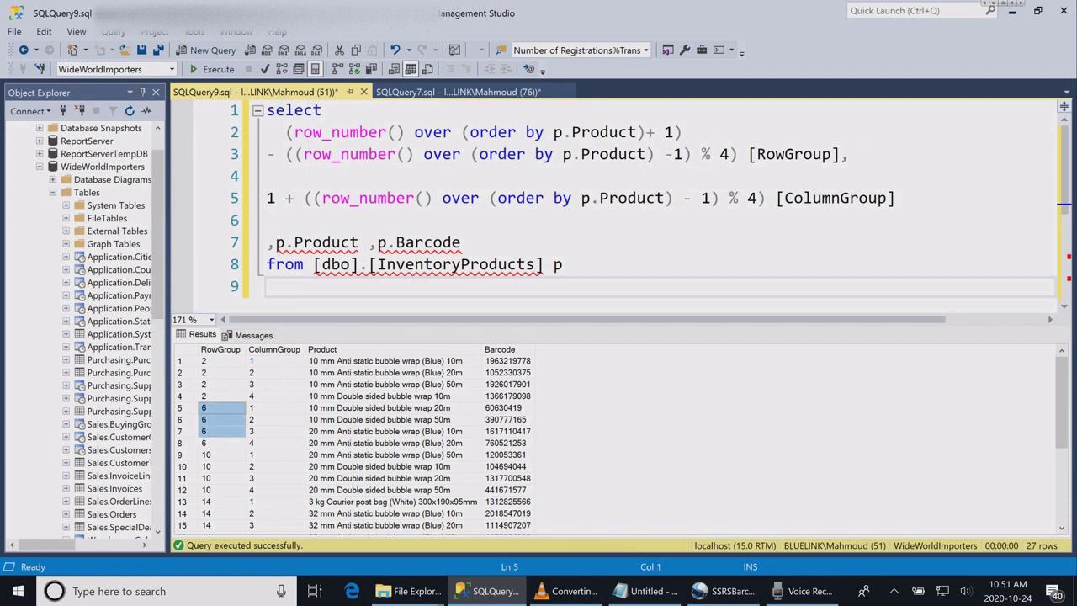
click(275, 408)
key(shift+Down)
key(shift+Down)
key(shift+Down)
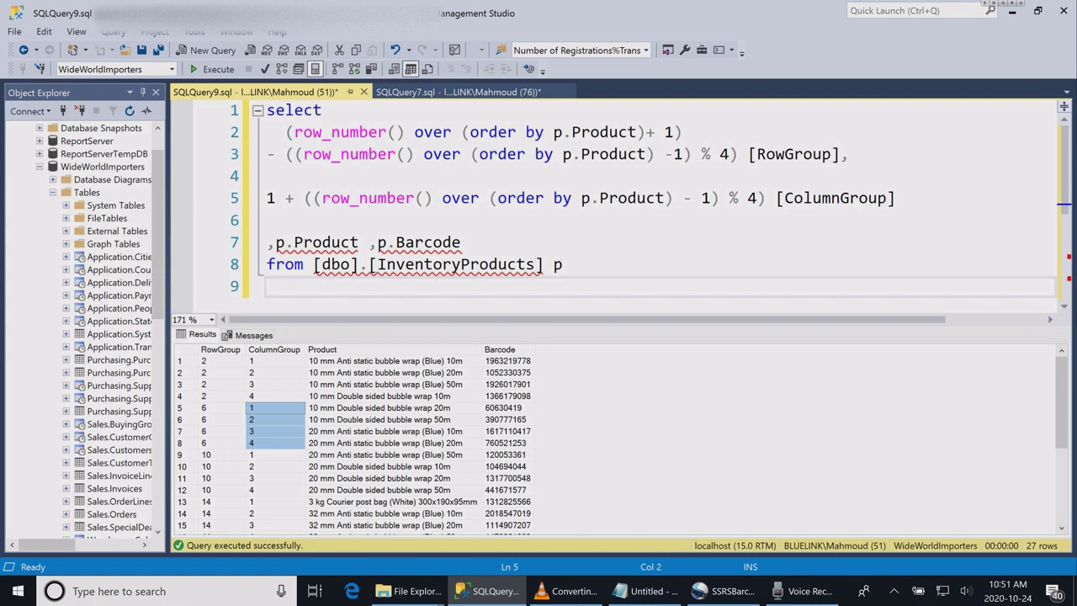
Step: Examine the row_number expressions that define RowGroup and ColumnGroup, including the modulo value 4 in each
drag(897, 197, 267, 132)
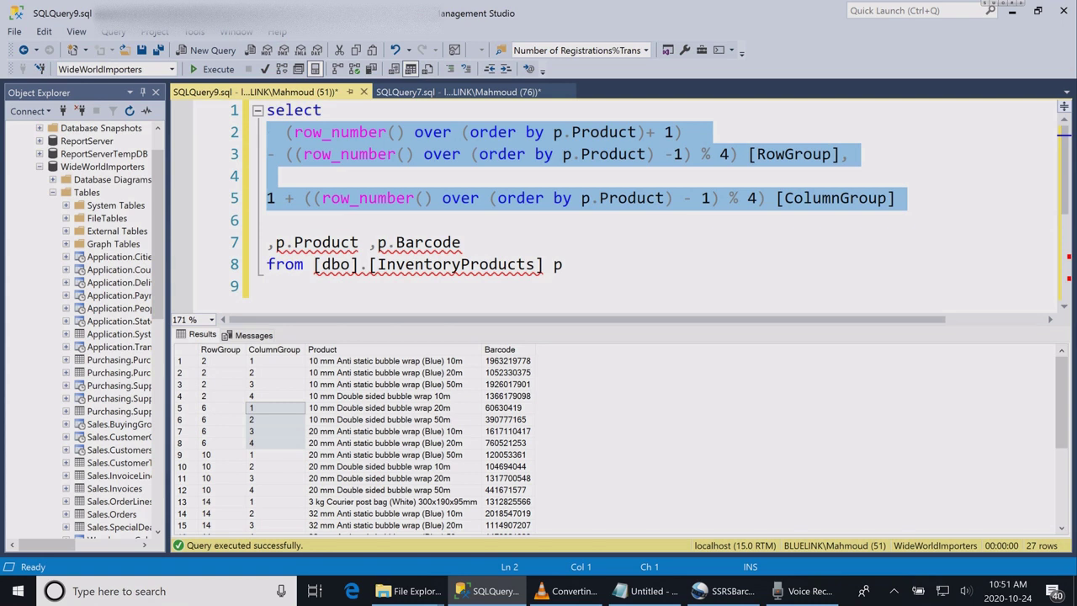
click(554, 132)
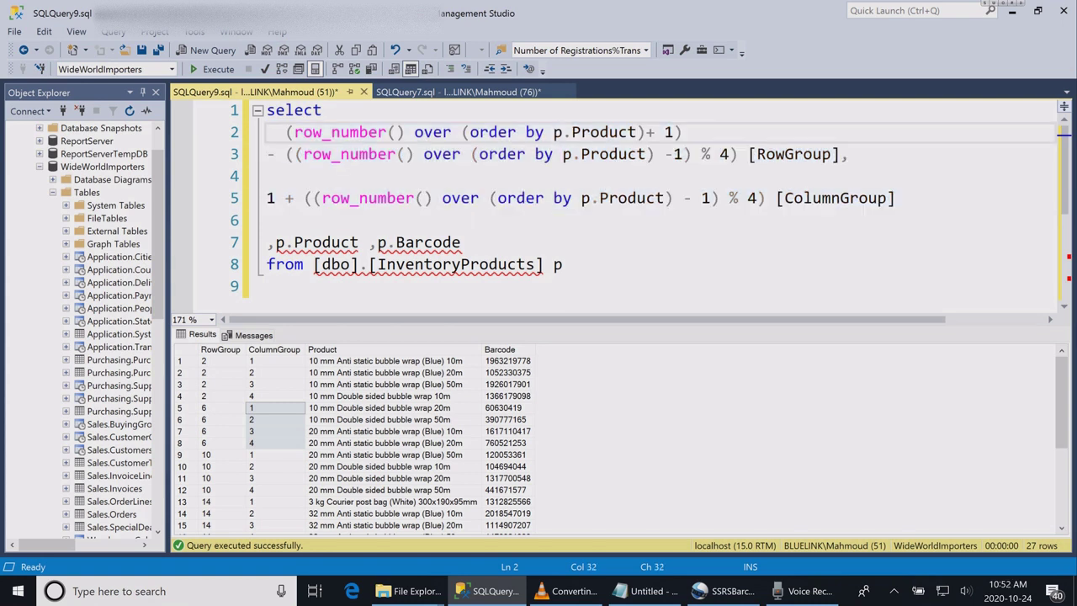
mouse_move(505, 262)
click(721, 155)
double_click(722, 154)
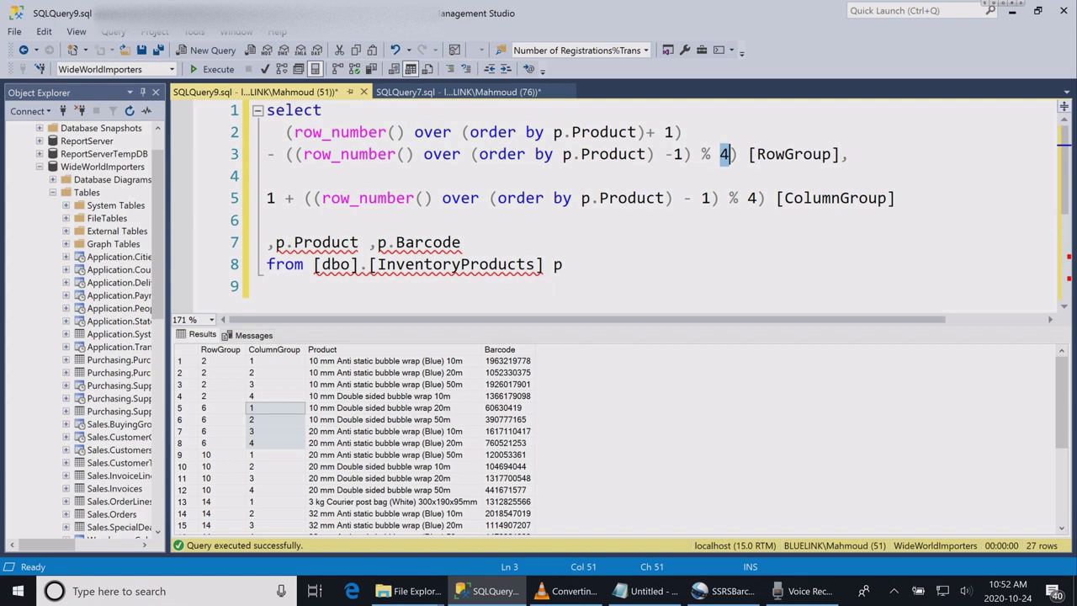
double_click(753, 197)
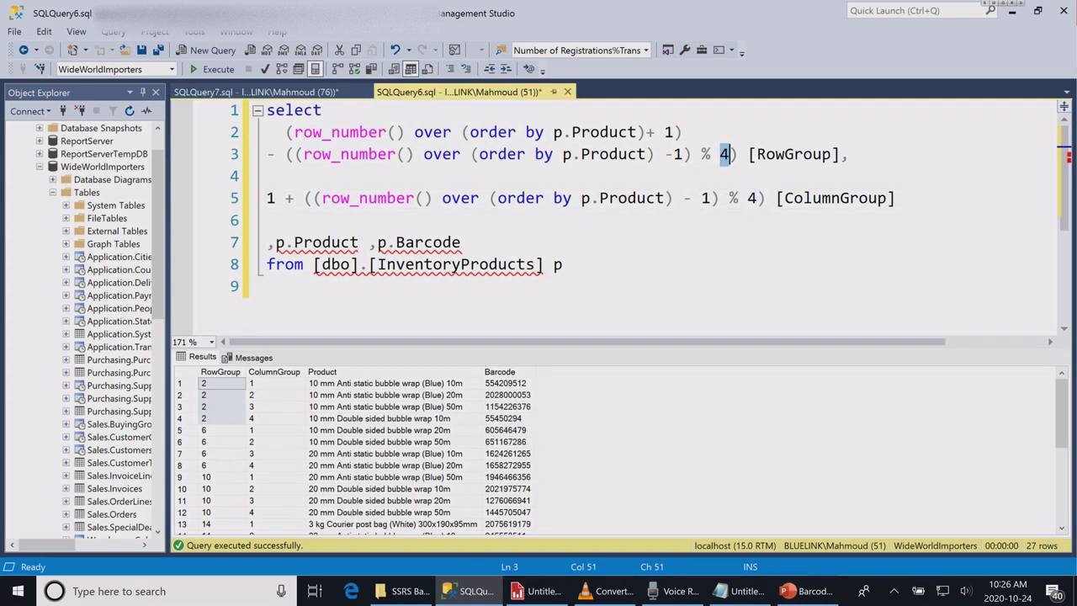
Step: Copy the entire query with the RowGroup and ColumnGroup expressions and switch to Report Builder
click(564, 264)
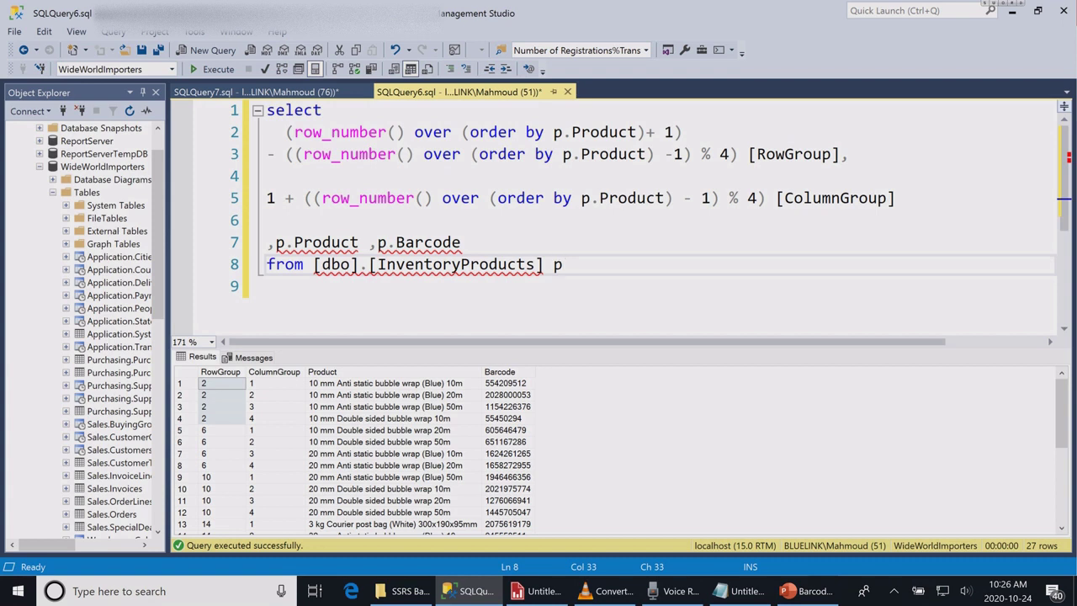
key(ctrl+shift+Home)
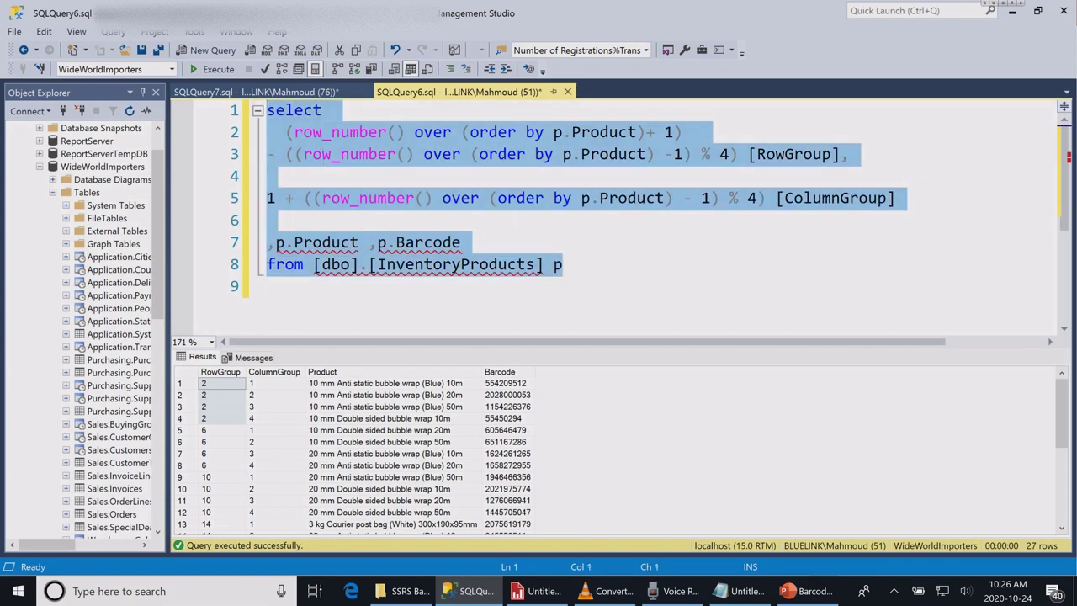
click(535, 591)
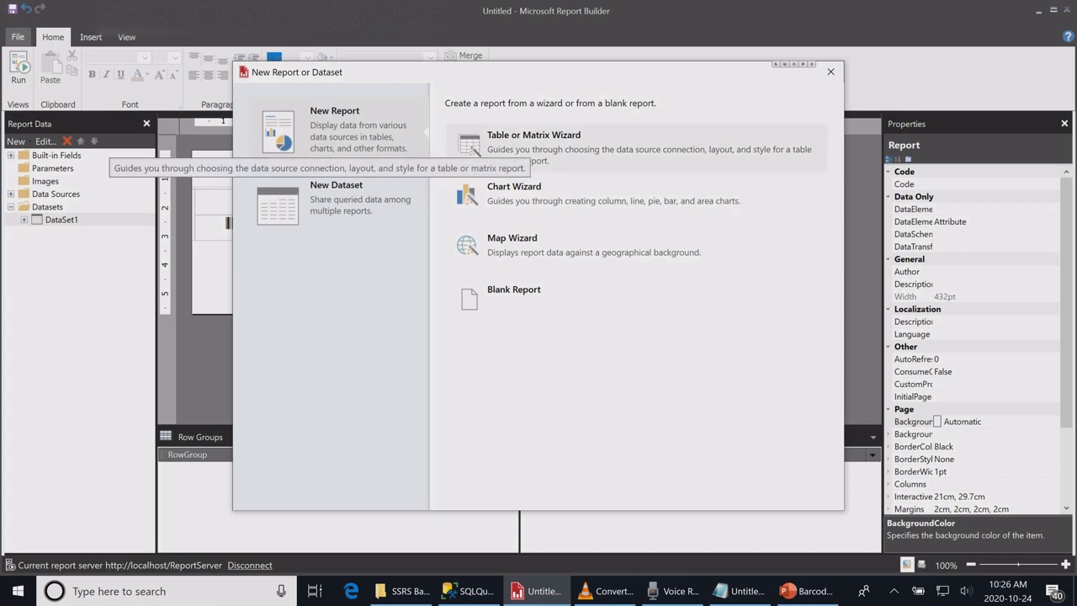
Step: Start the Table or Matrix Wizard with a new dataset, connecting to the Sample data source as the current Windows user
click(475, 150)
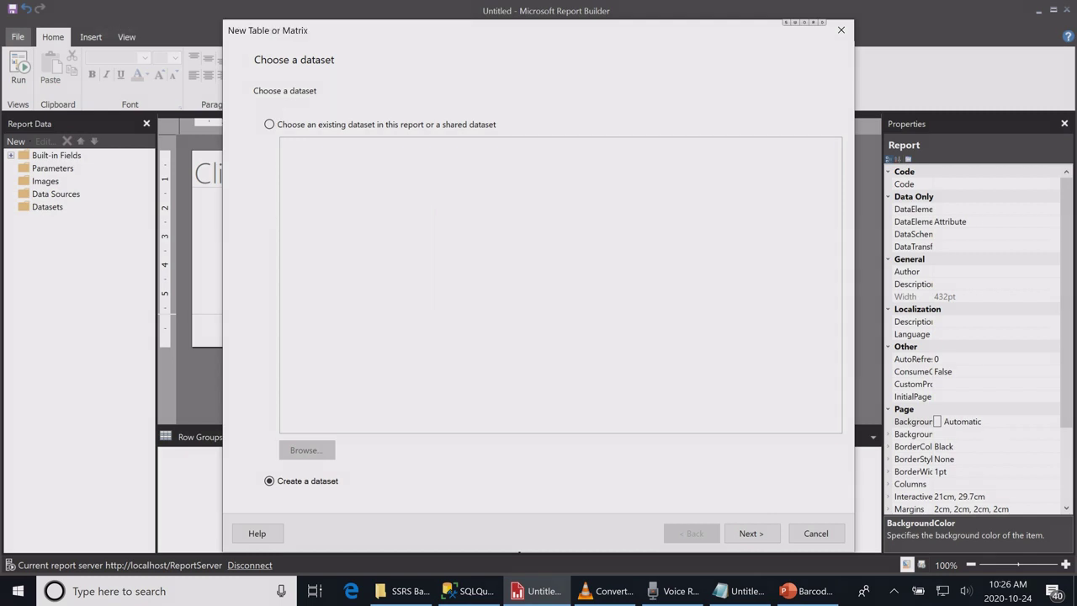
click(751, 533)
key(Return)
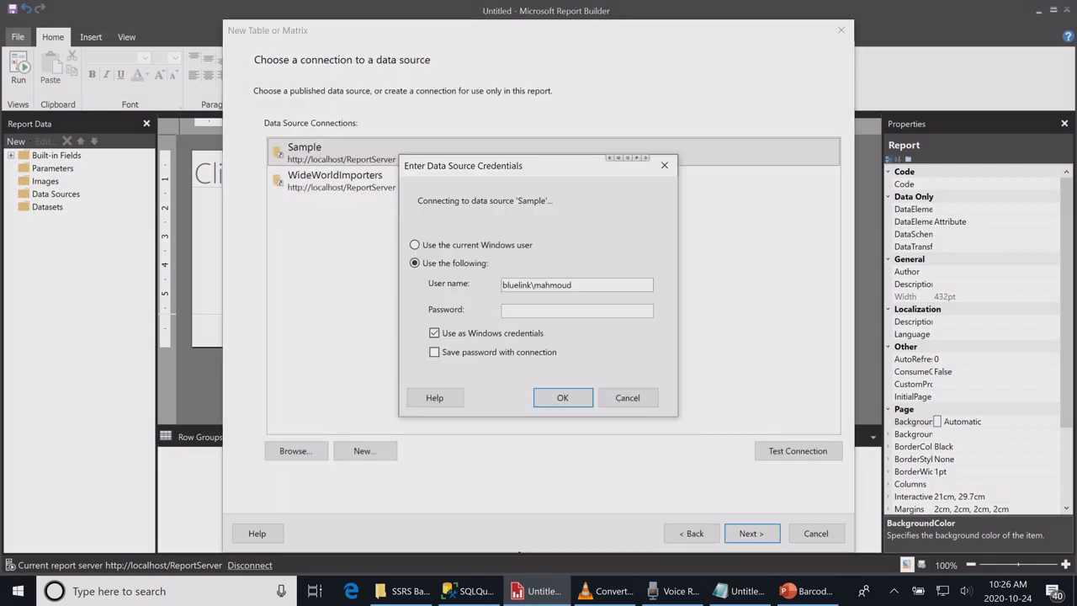
click(416, 245)
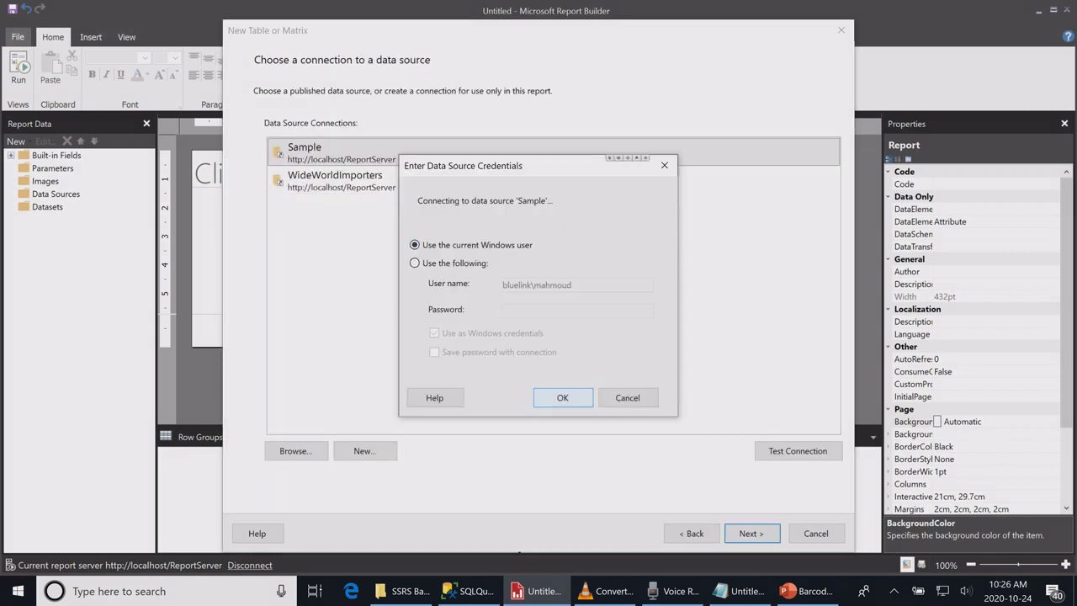
click(563, 398)
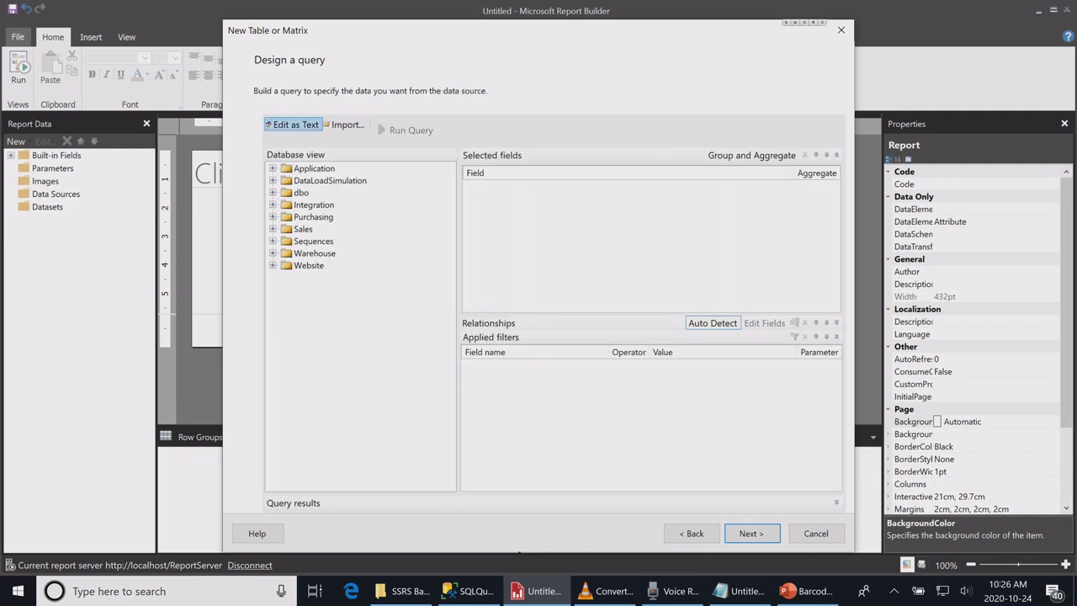
Step: Paste the copied InventoryProducts grouping query as the dataset's text query and proceed to arranging fields
click(293, 124)
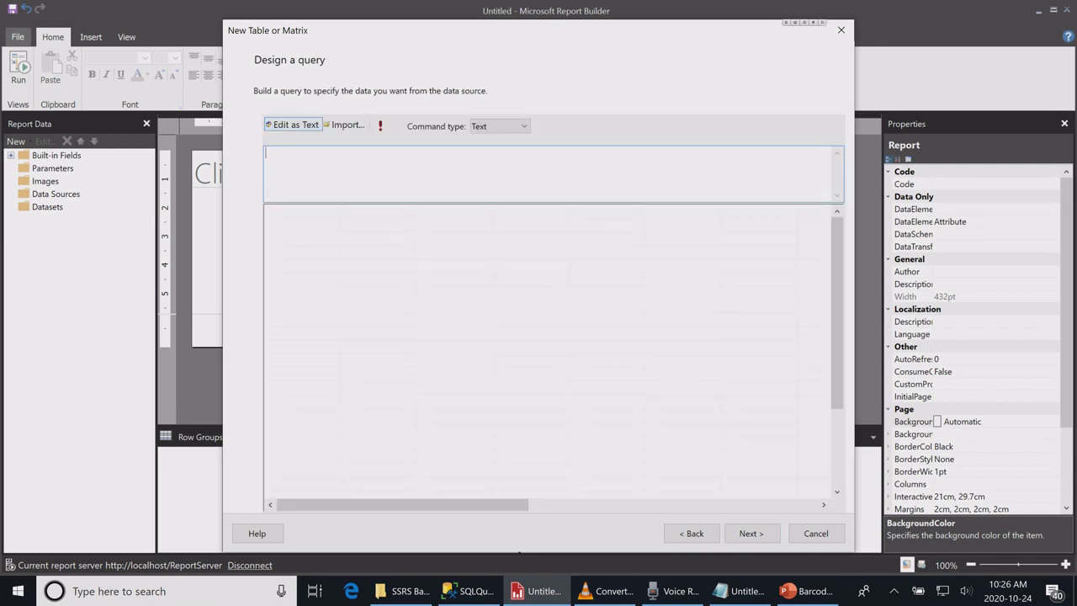
key(ctrl+v)
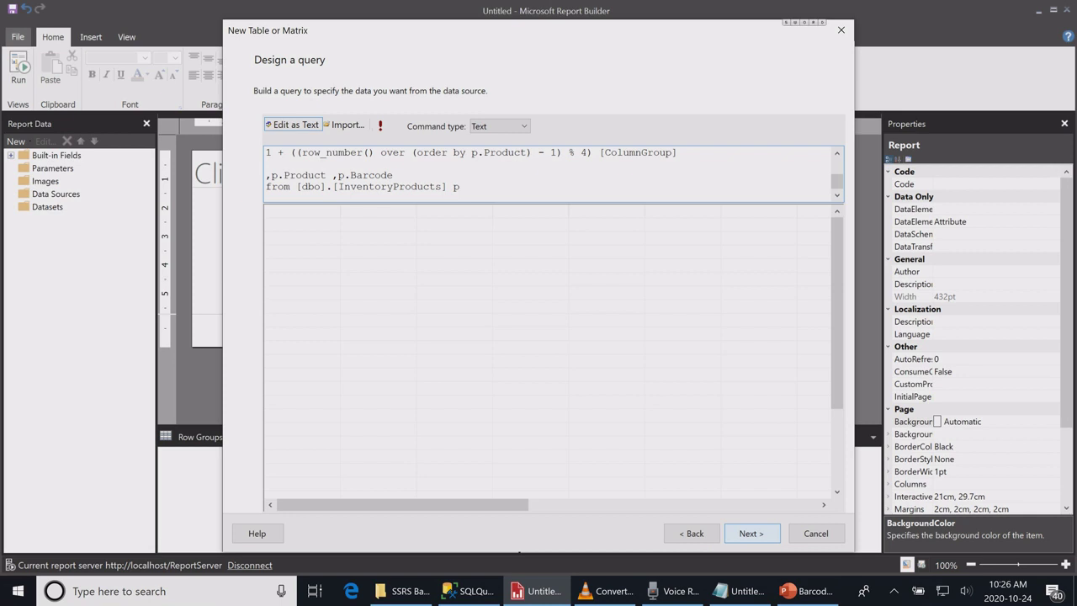
click(751, 533)
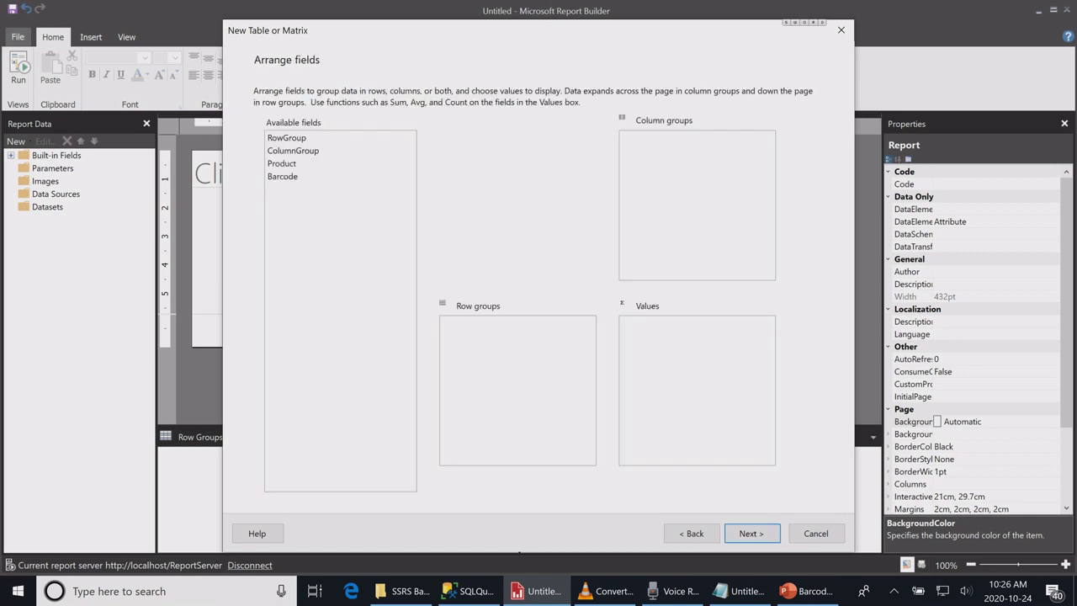
Step: Assign RowGroup to the row groups, ColumnGroup to the column groups and Product to the values
click(287, 138)
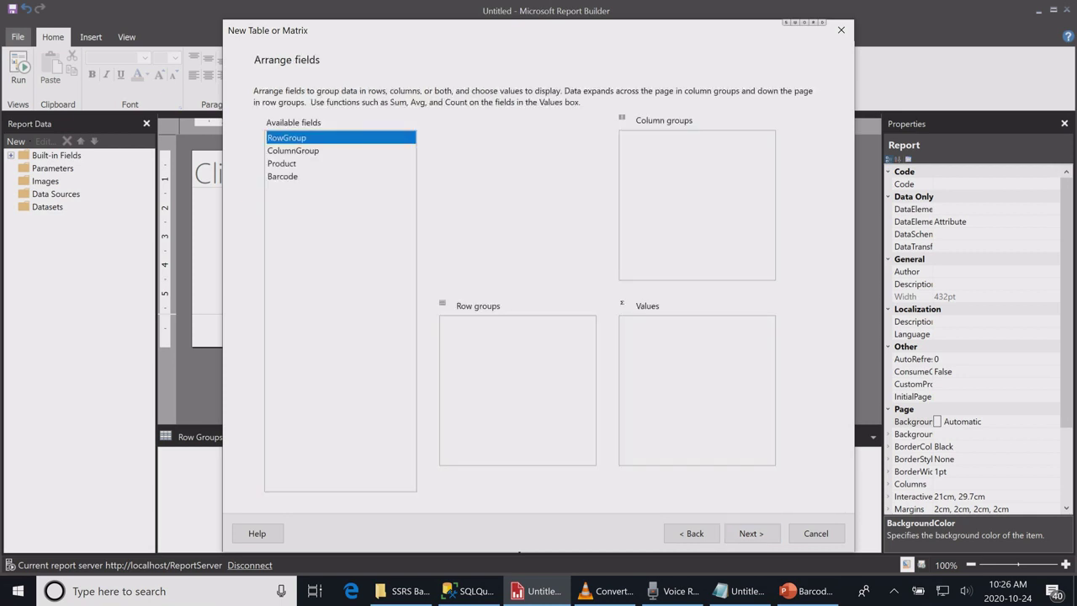
drag(286, 137, 505, 322)
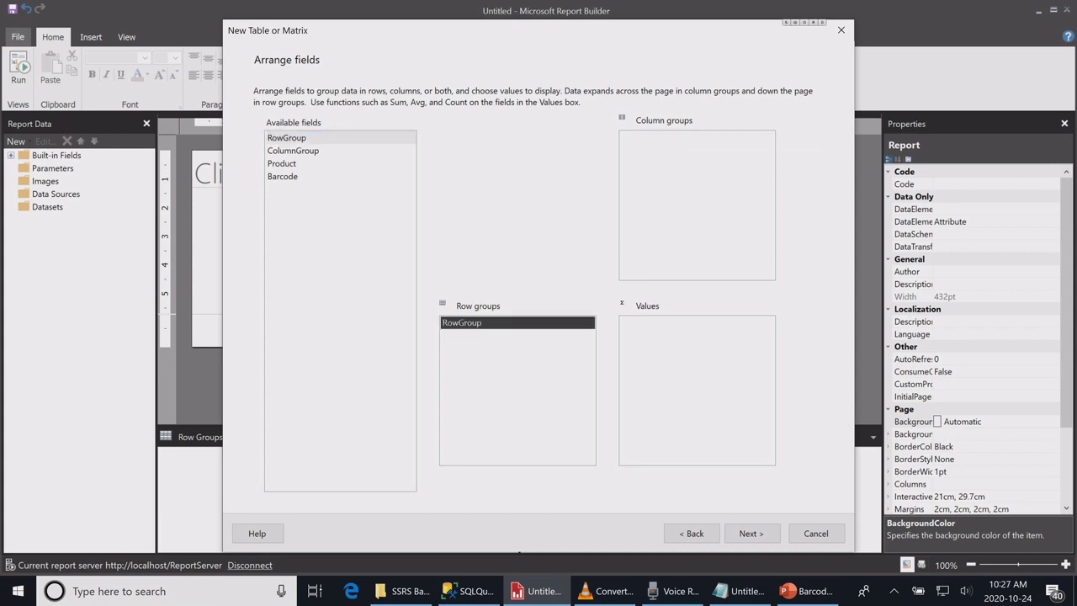
click(292, 150)
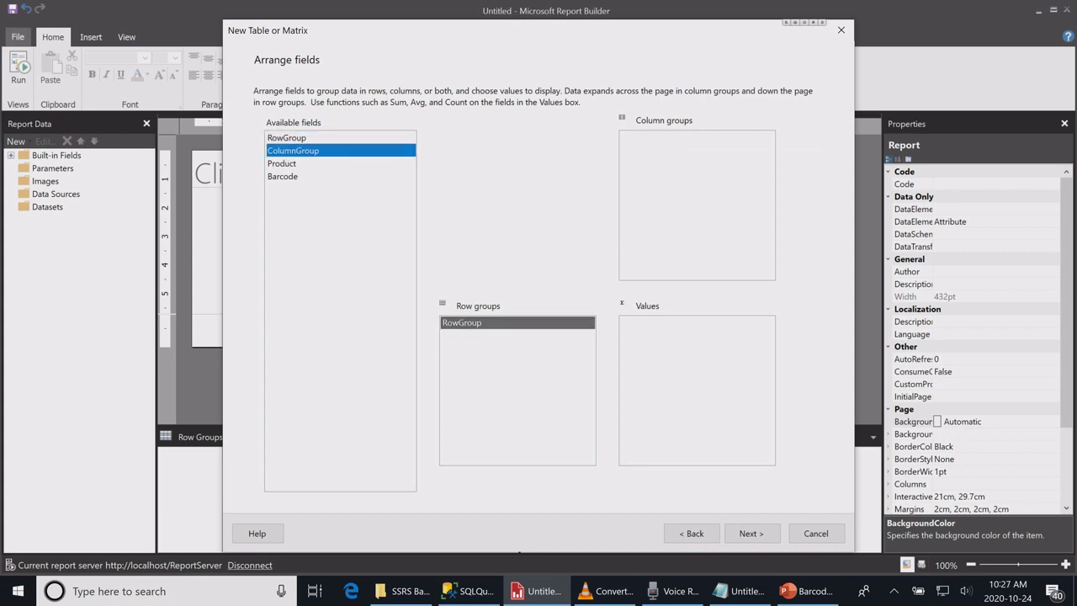
drag(293, 150, 697, 137)
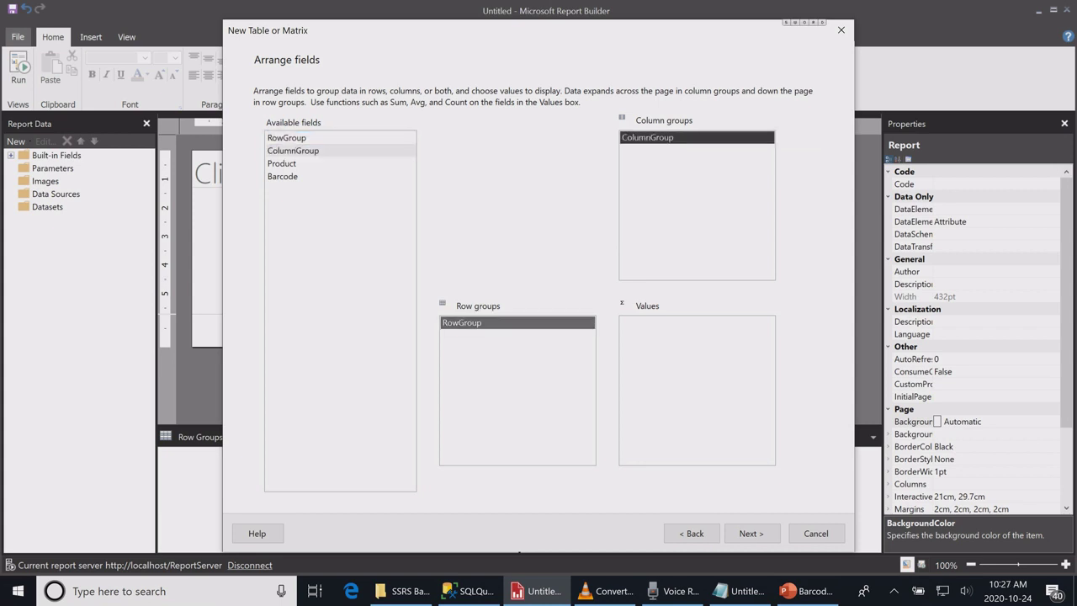
click(282, 164)
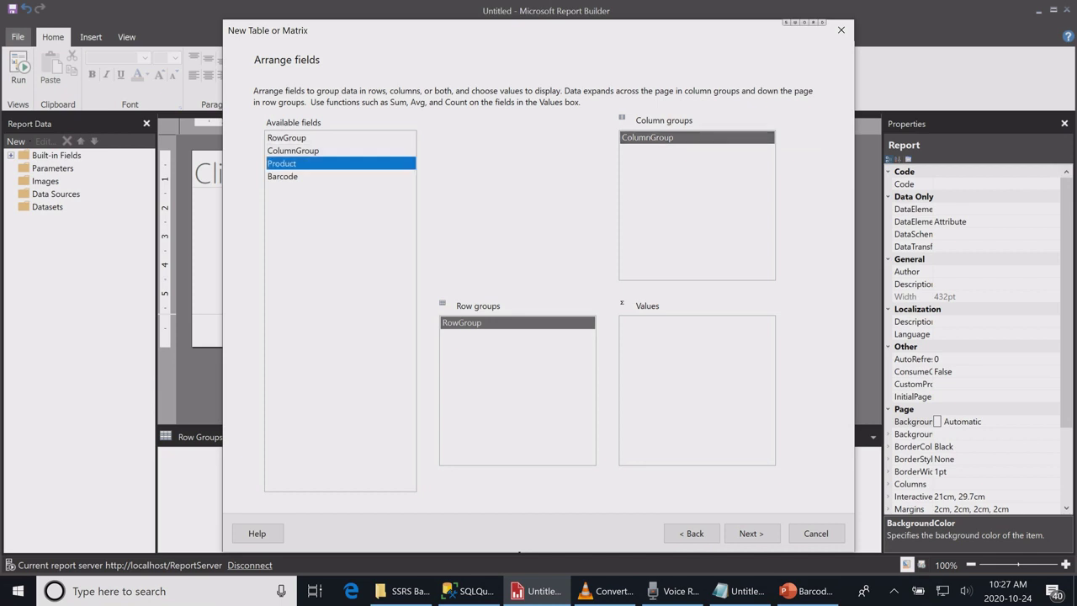
drag(282, 164, 697, 322)
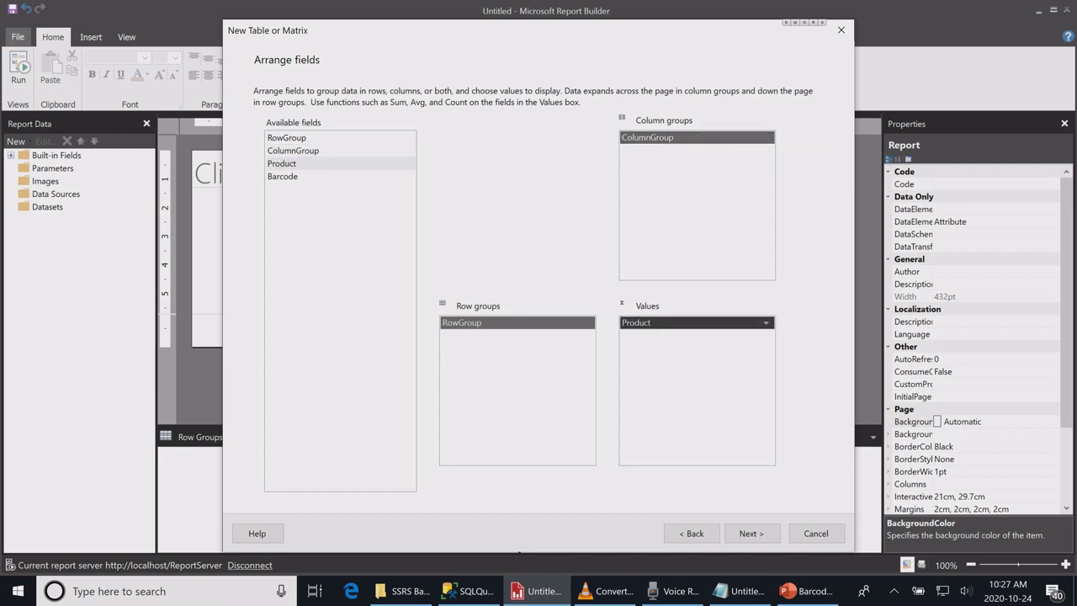
Step: Try to continue past the field arrangement with Product as a value without an aggregate function
click(284, 177)
click(751, 533)
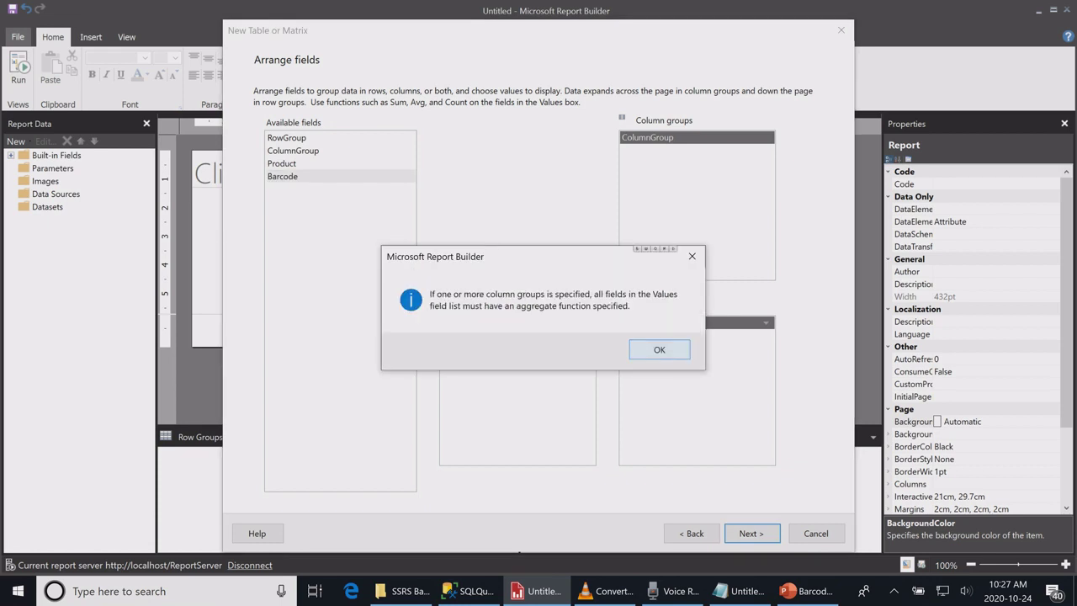
key(Return)
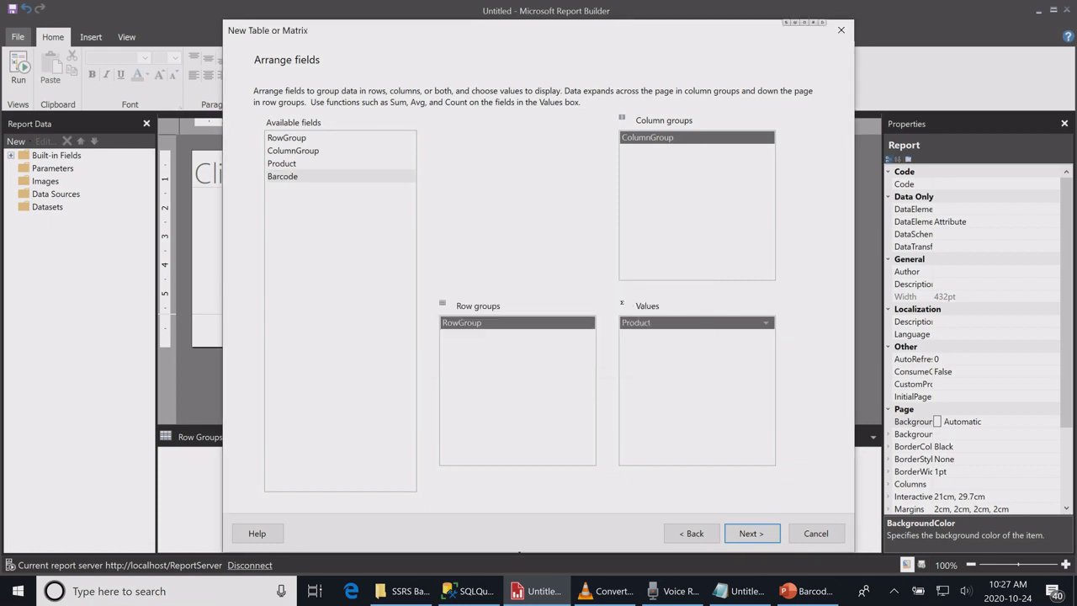
Step: Apply the First aggregate to Product in the values and continue to the layout options
click(766, 323)
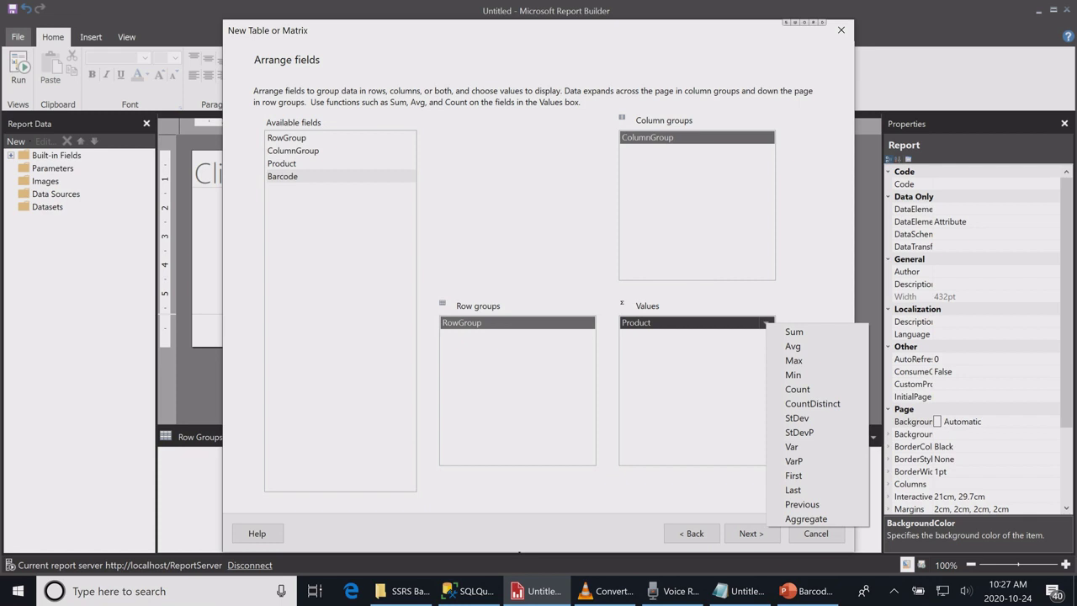
click(794, 475)
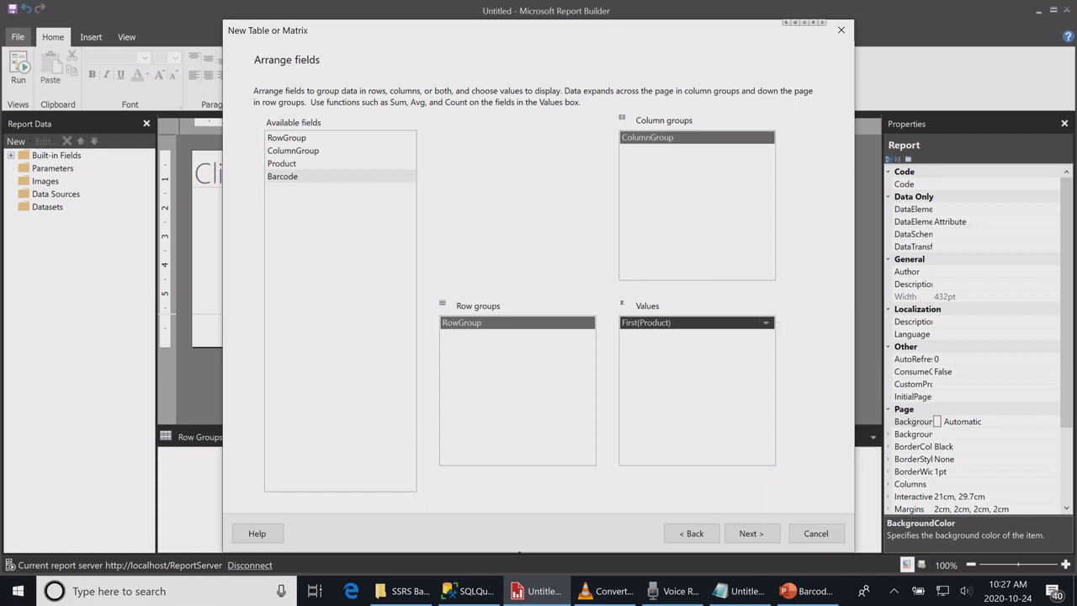
click(752, 533)
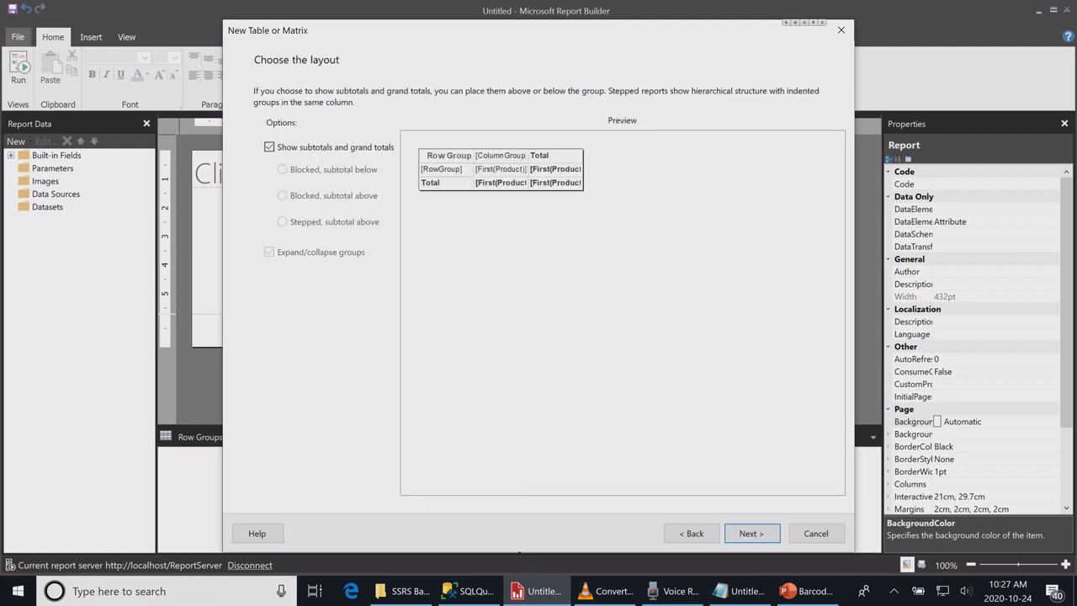
Step: Turn off subtotals and grand totals for the matrix and finish the wizard
click(270, 147)
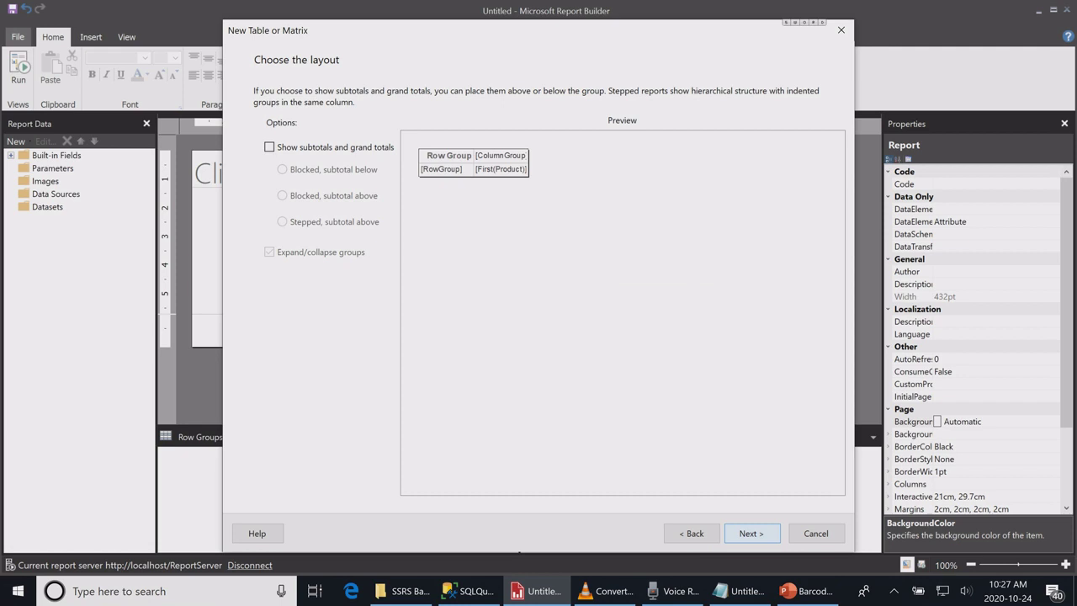
click(752, 534)
key(Return)
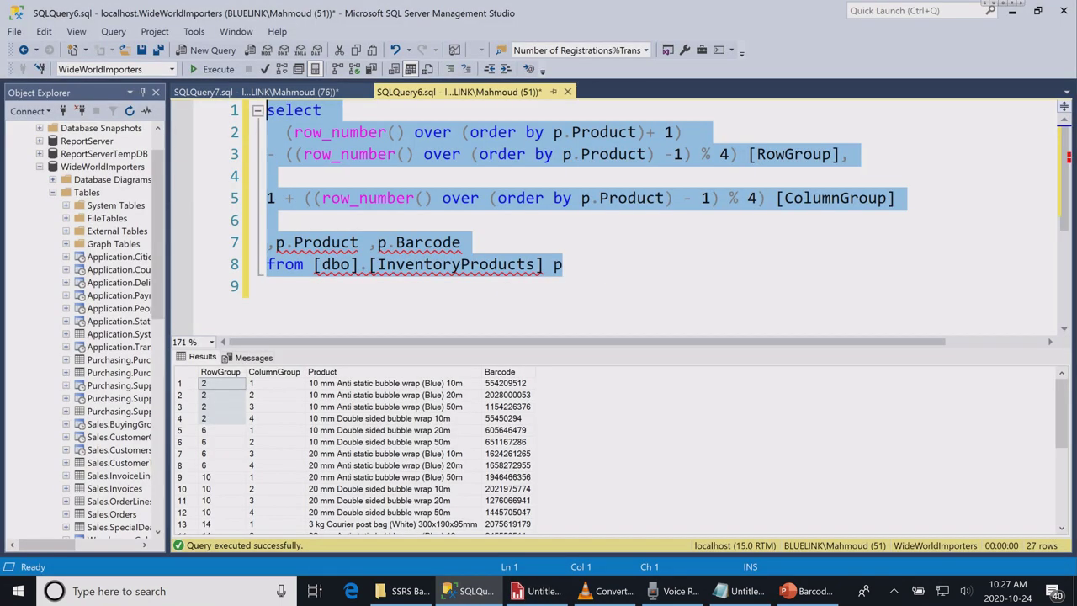
Step: Return to Report Builder, run the report to preview the product matrix, and go back to the design view
click(537, 590)
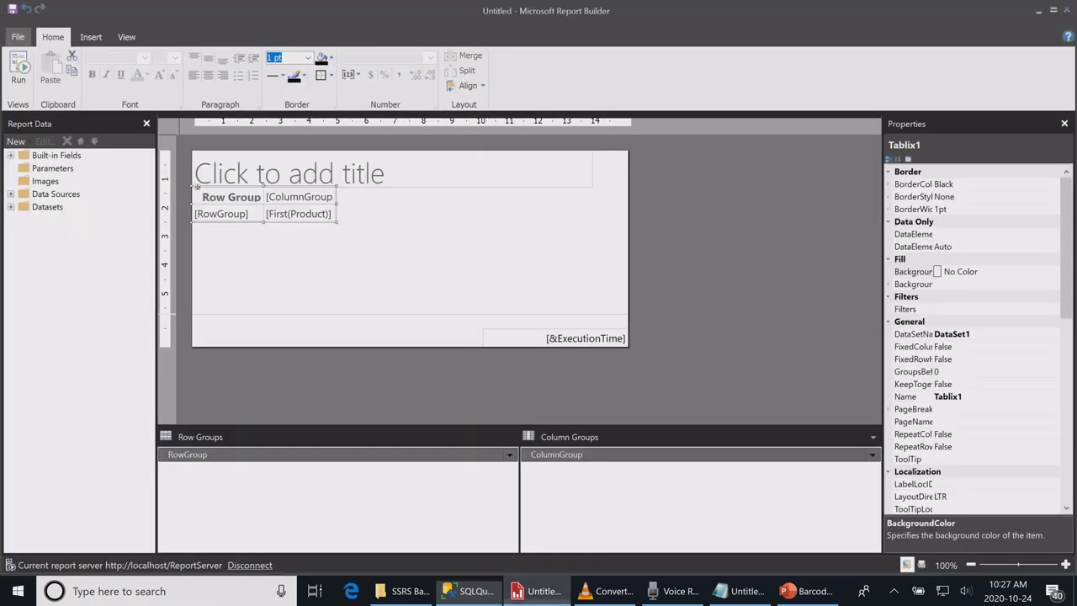
key(F5)
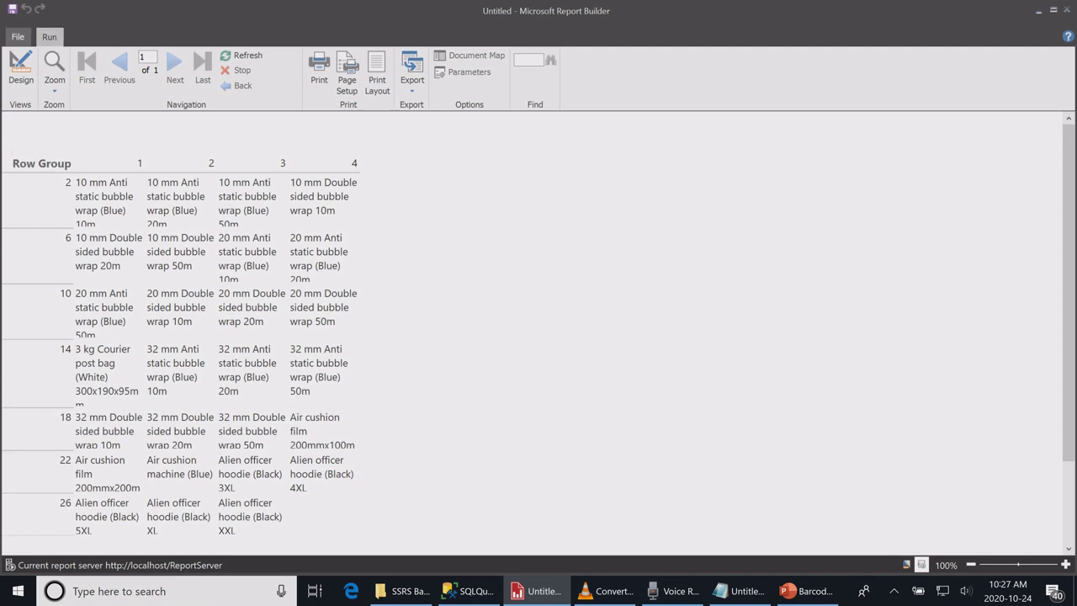
click(20, 68)
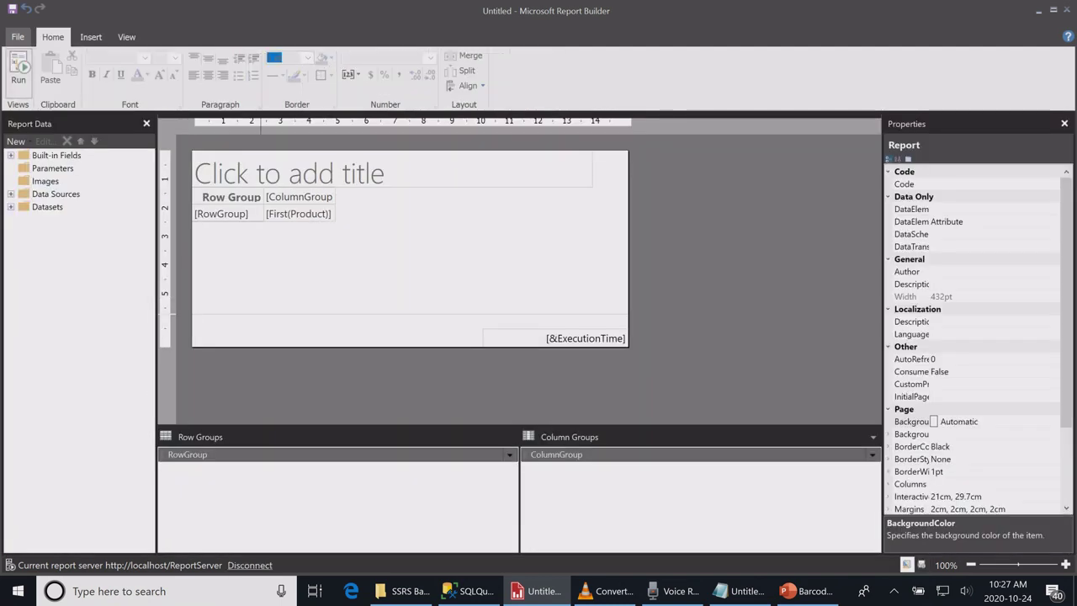
Step: Enlarge the whole matrix on the report body to about 9 cm wide, with taller rows
click(330, 211)
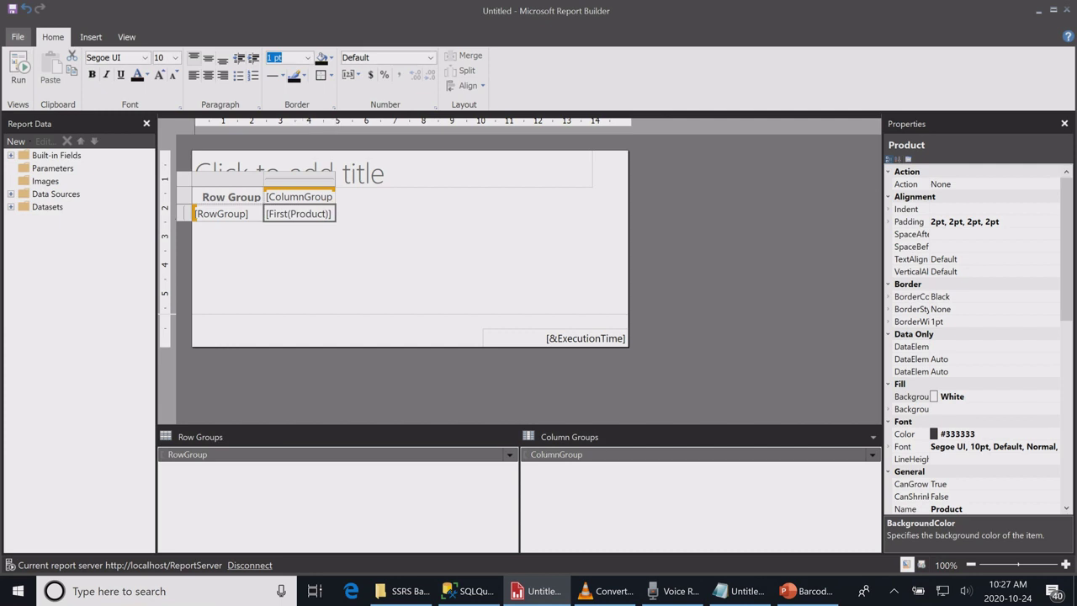
click(185, 179)
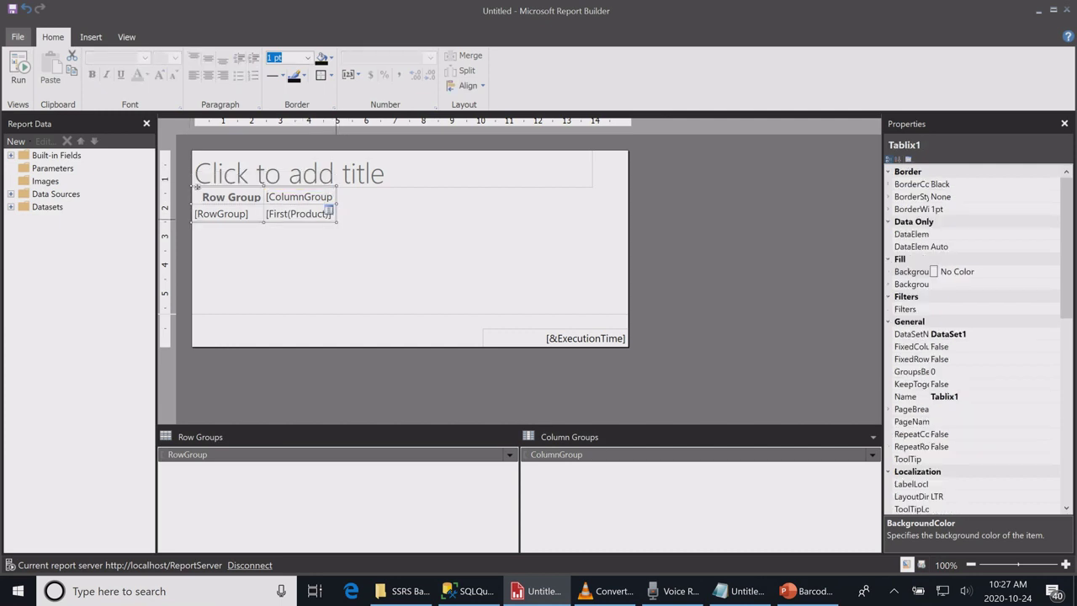
drag(338, 221, 454, 266)
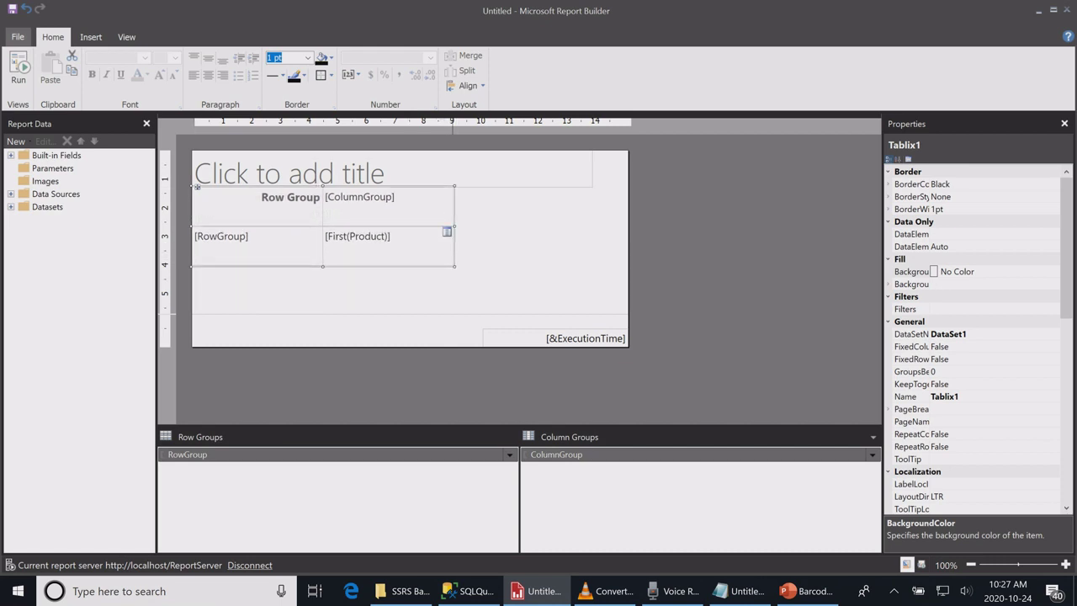
click(551, 271)
Step: Clear the First(Product) data cell of the matrix and insert a nested table in it
click(387, 248)
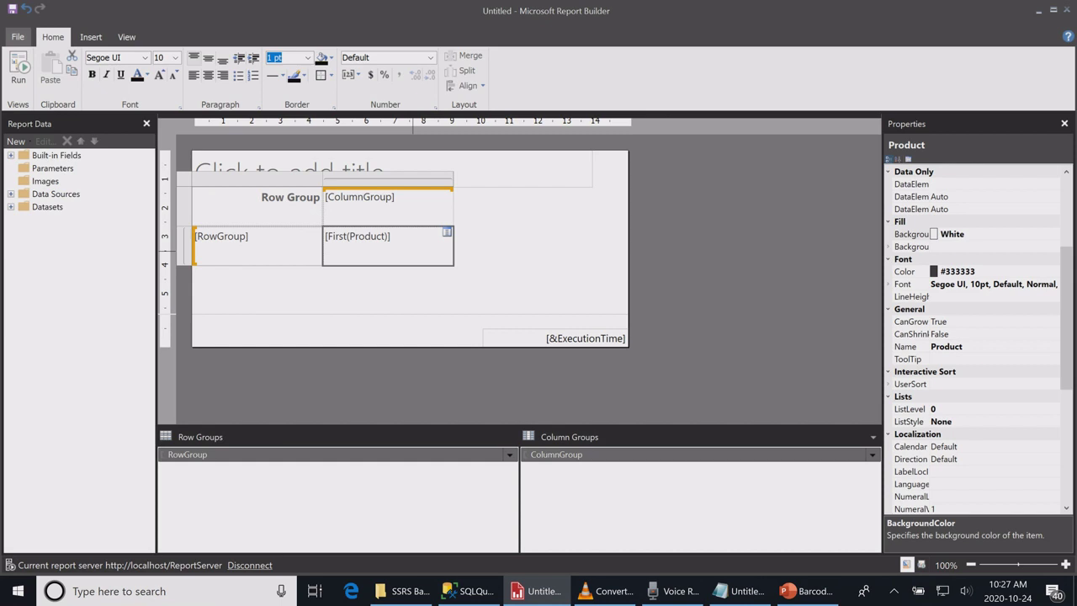
key(Delete)
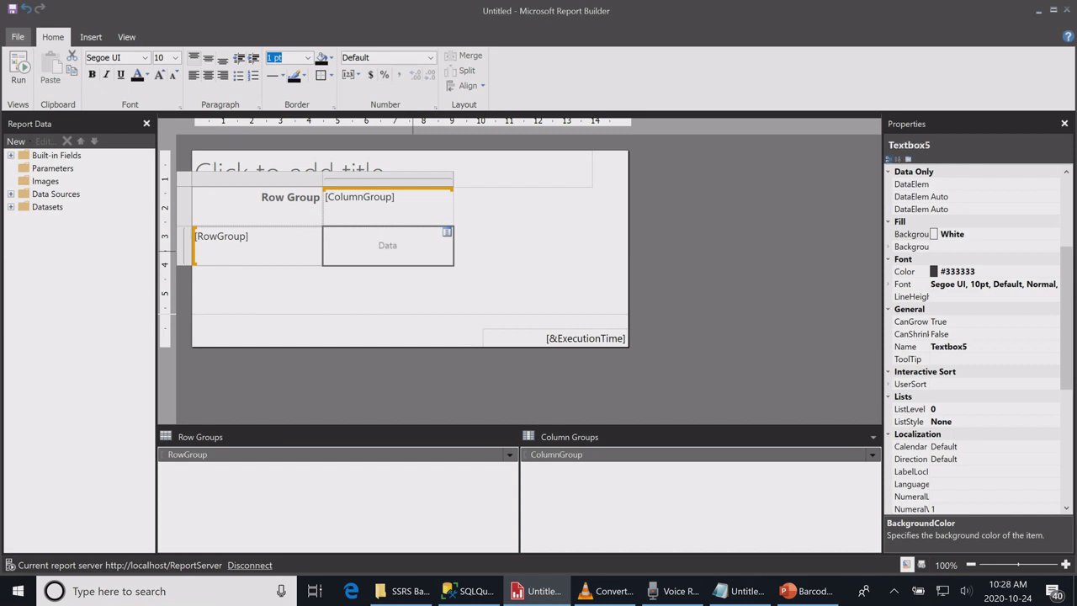
right_click(369, 241)
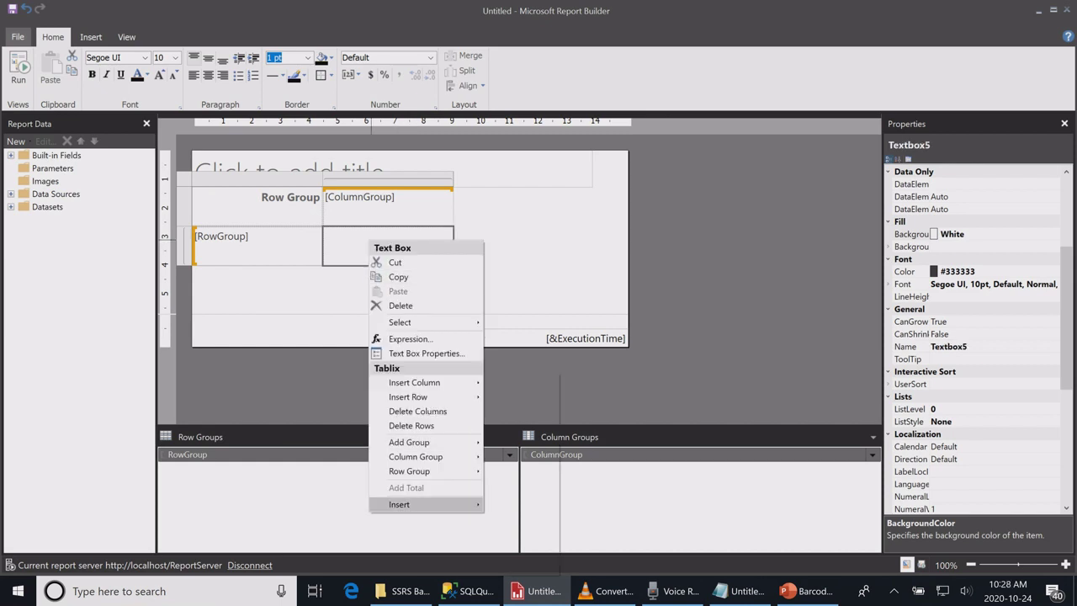
mouse_move(403, 504)
click(505, 408)
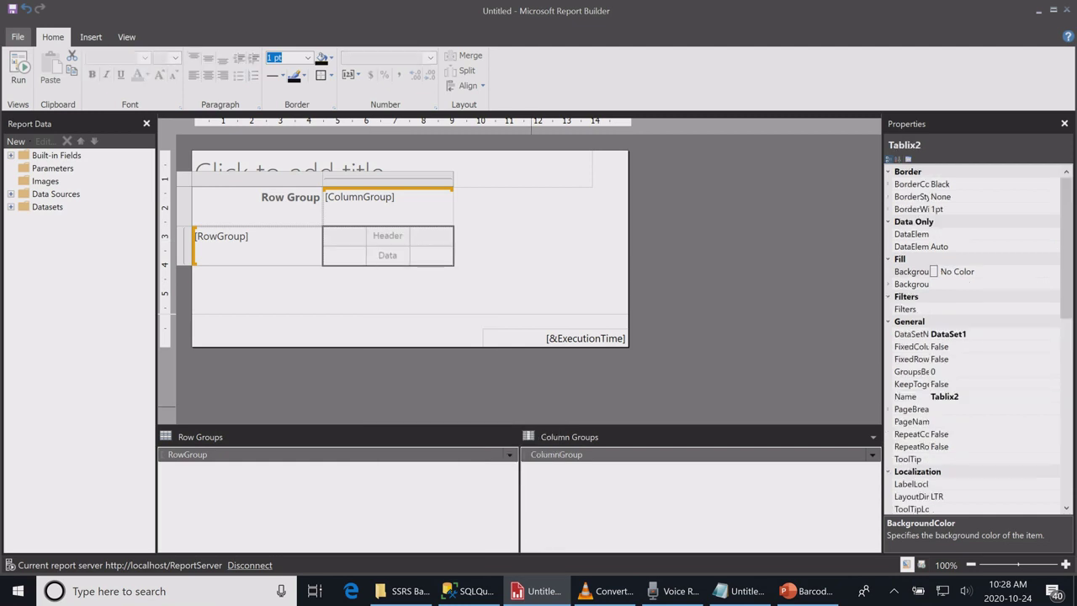
Step: Delete the nested table's header row and its last two columns, leaving a single detail cell
click(345, 239)
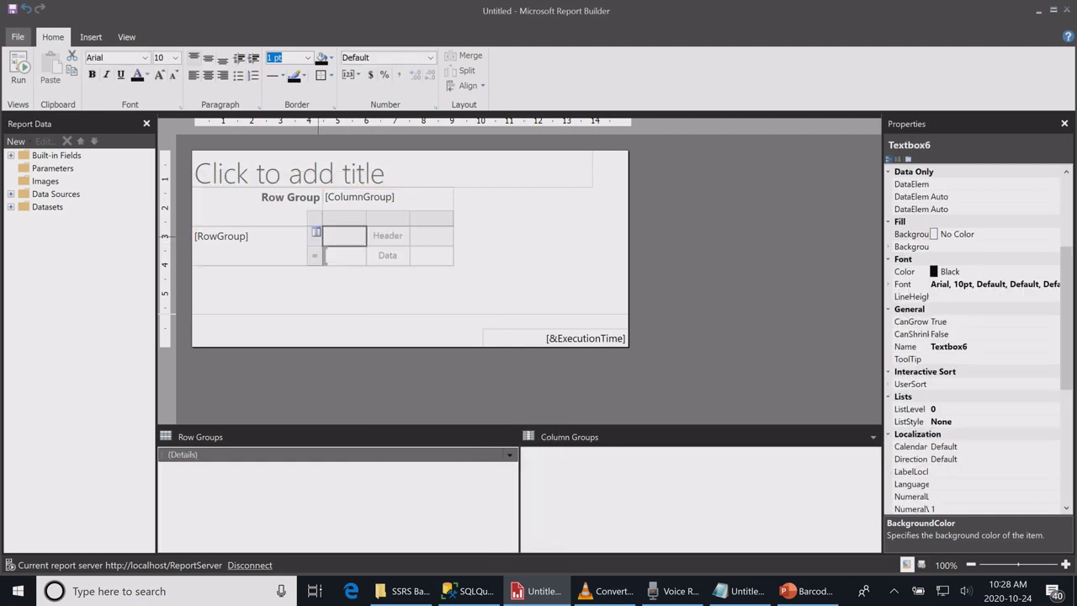
click(315, 233)
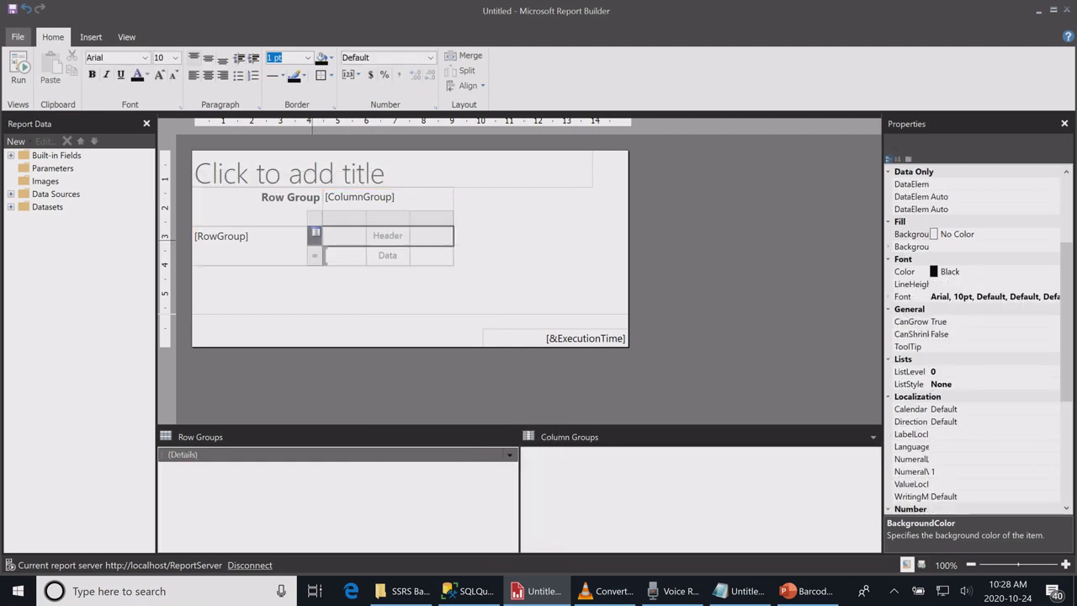
right_click(315, 233)
click(347, 264)
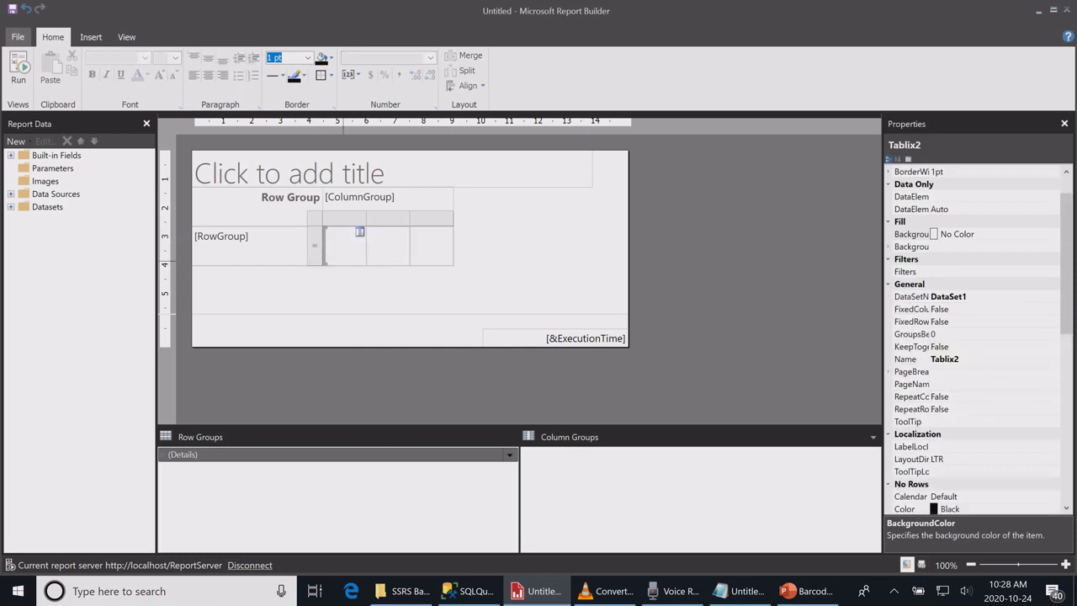
drag(400, 216, 424, 217)
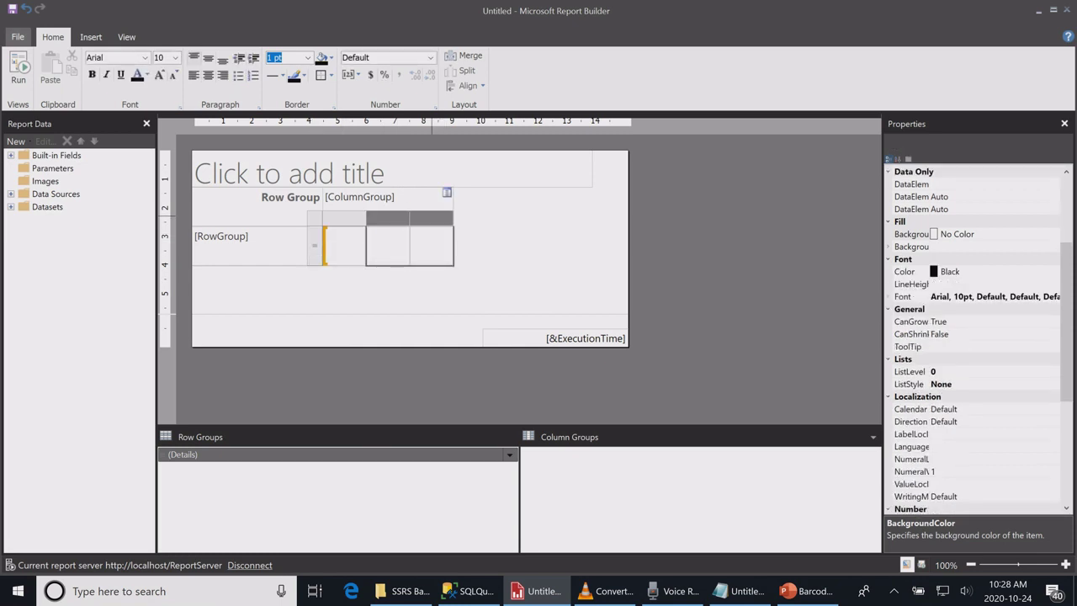
right_click(401, 216)
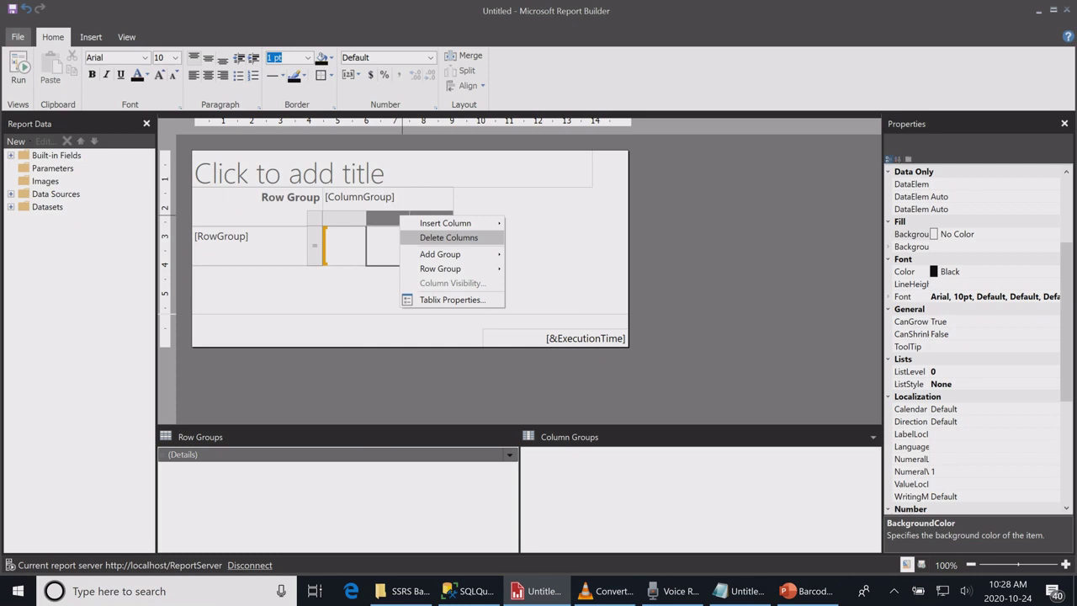
click(436, 236)
Step: Insert a second row inside the details group, below the nested table's existing row
click(319, 250)
right_click(319, 250)
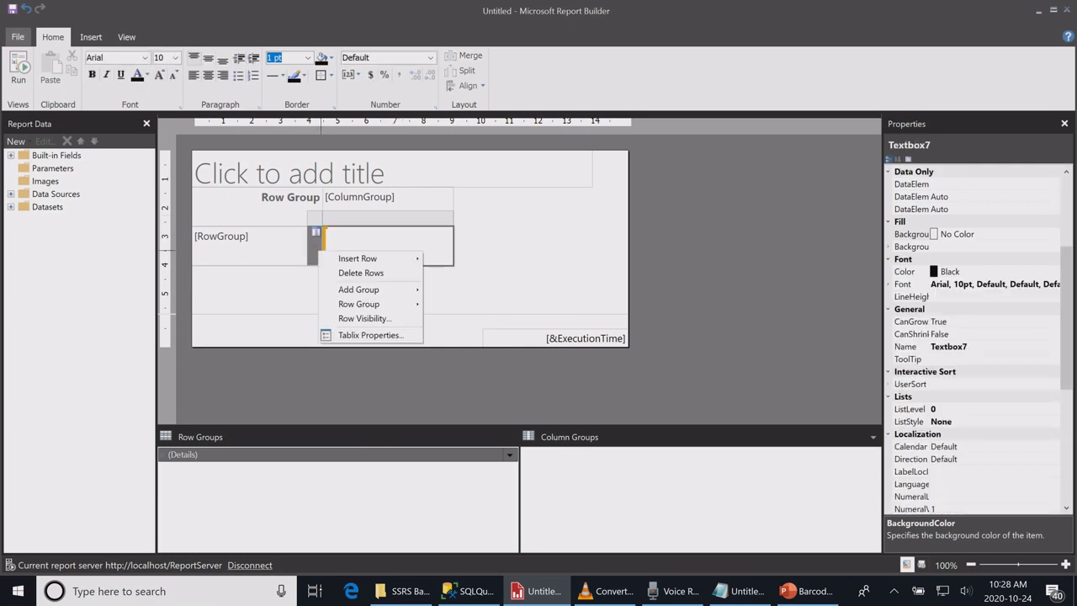
mouse_move(360, 258)
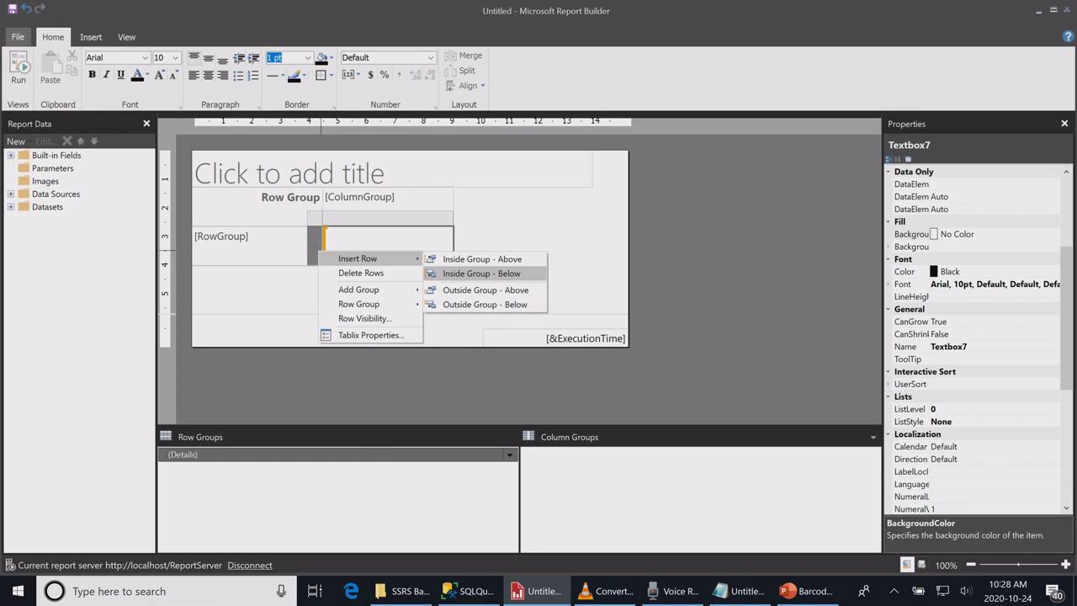
click(481, 273)
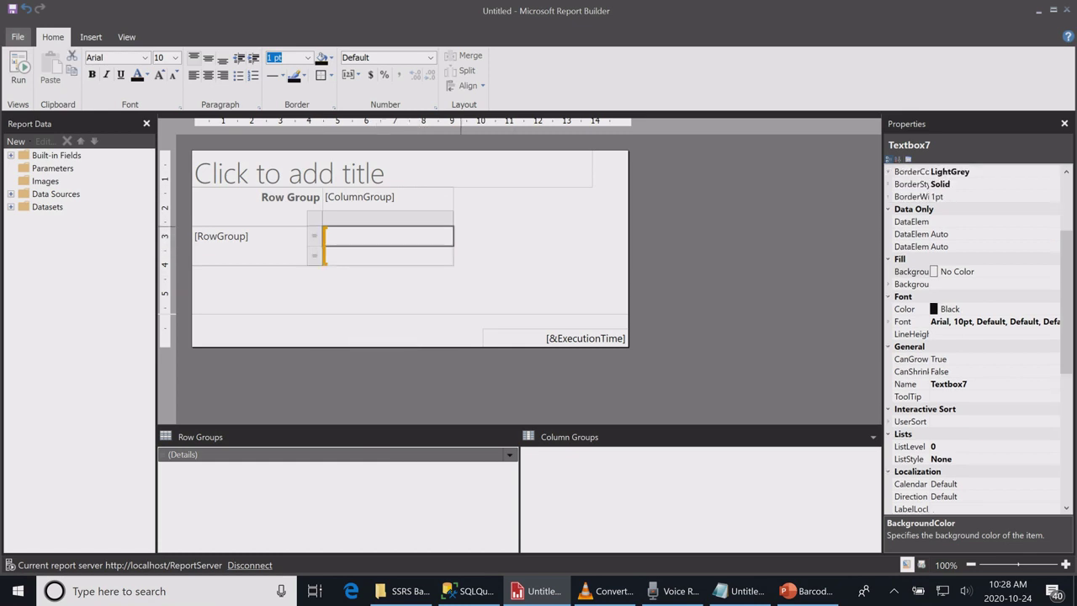
Step: Assign the Product field to the nested table's upper cell and the Barcode field to the lower cell
click(448, 232)
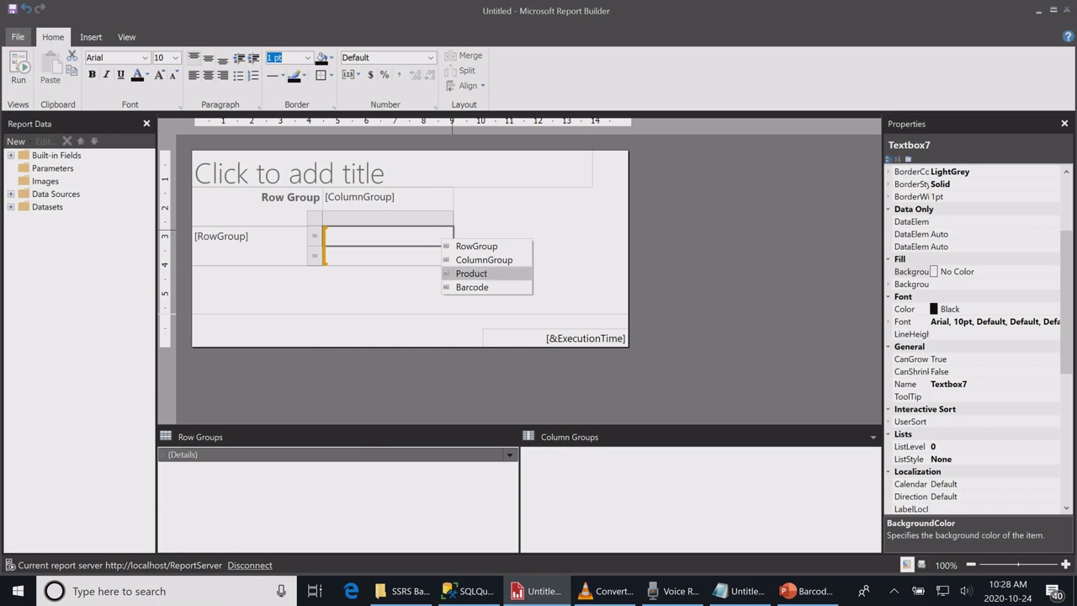
click(471, 273)
click(406, 255)
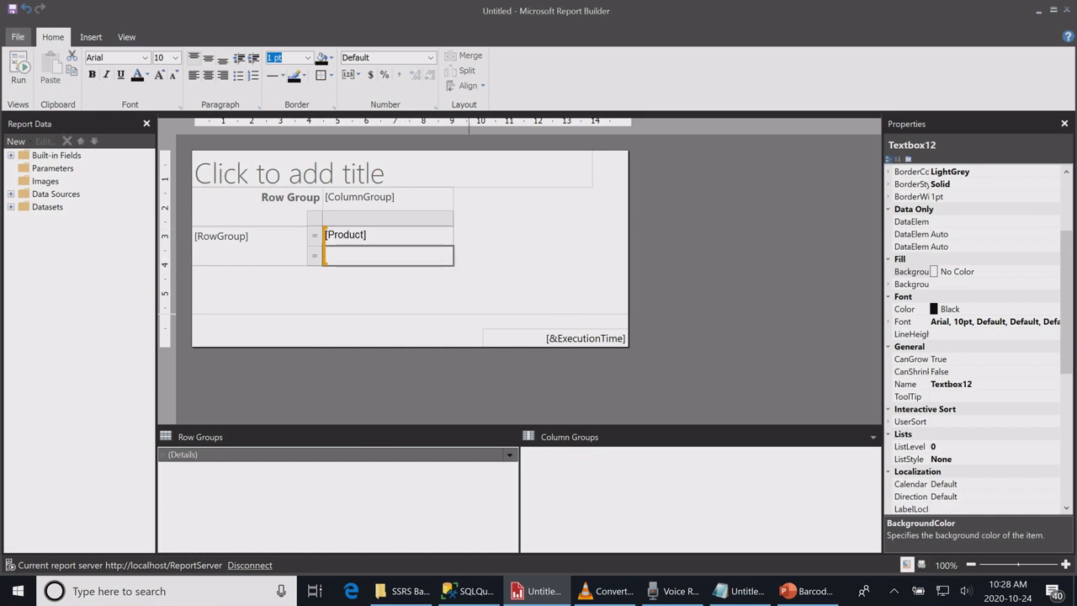
click(447, 252)
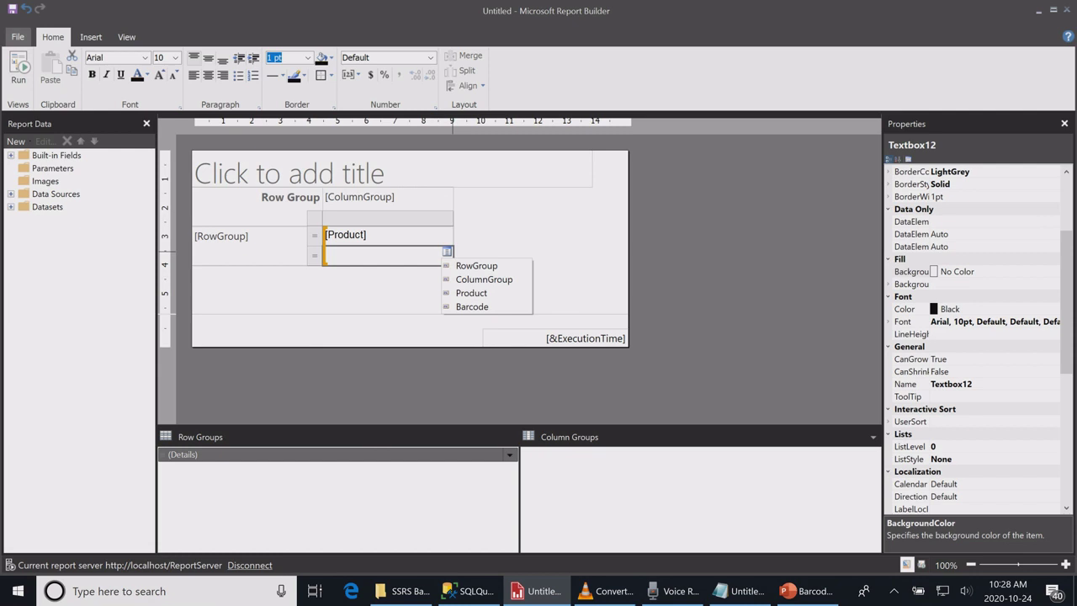
click(471, 306)
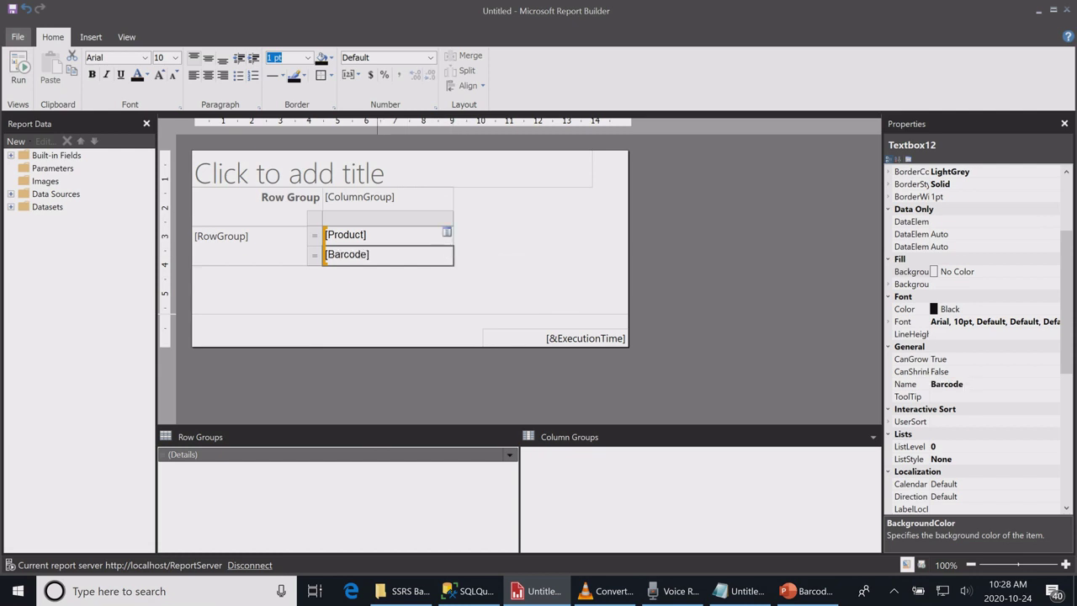
Step: Center the text of the Product and Barcode cells horizontally
click(433, 235)
shift+click(392, 253)
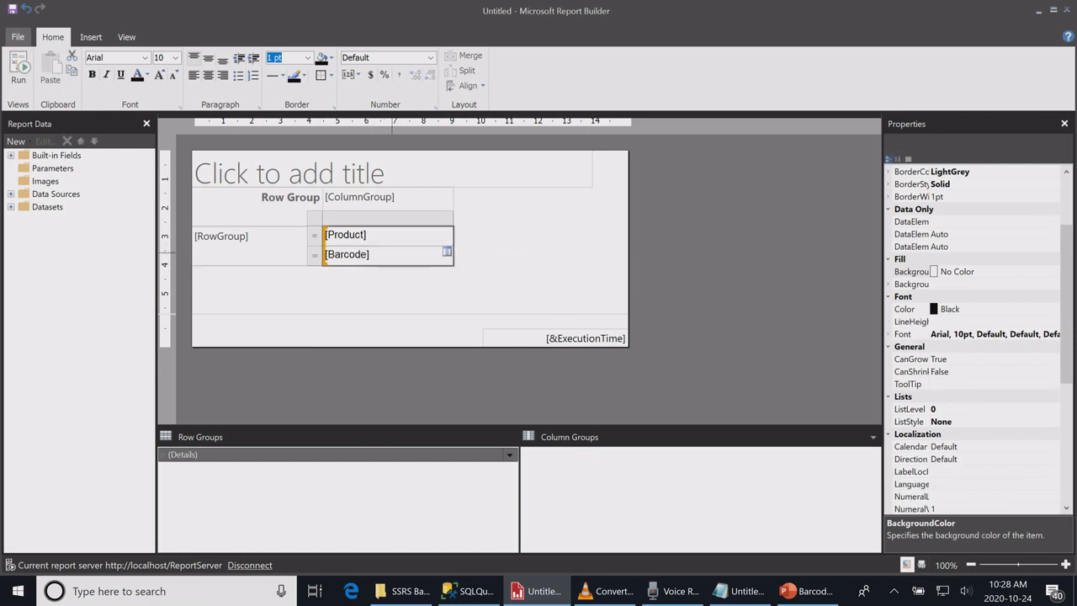
click(208, 75)
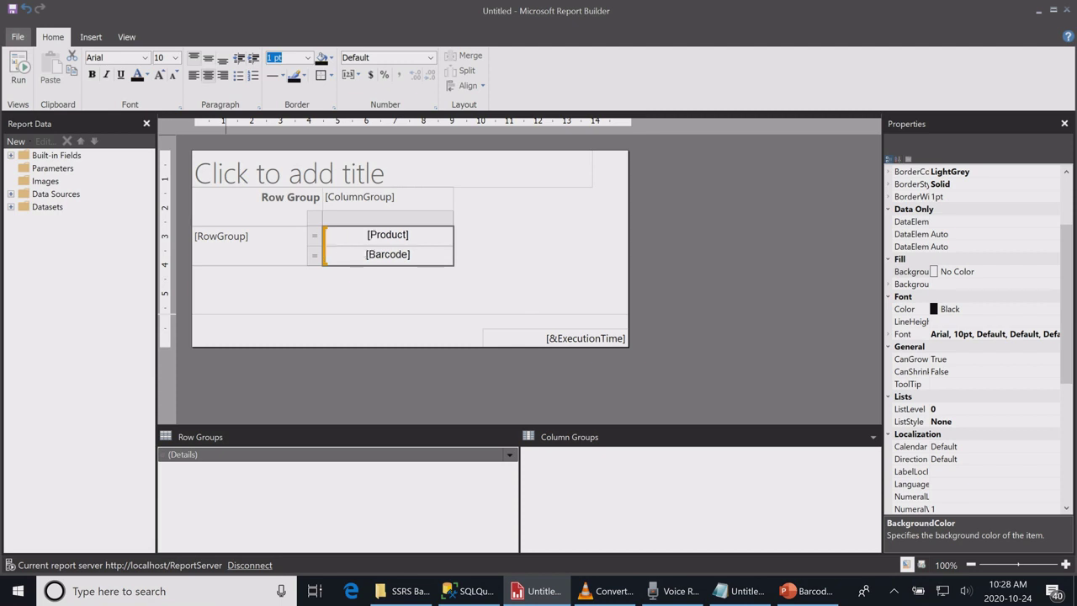
click(467, 259)
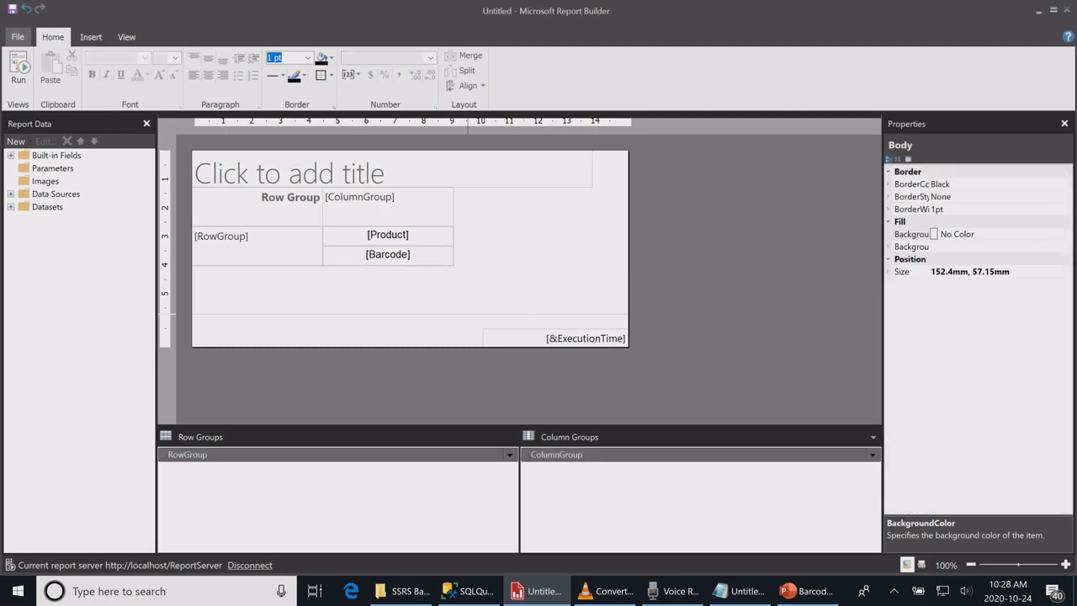
Step: Set the font of the Barcode cell to 3 of 9 Barcode
click(419, 256)
click(387, 254)
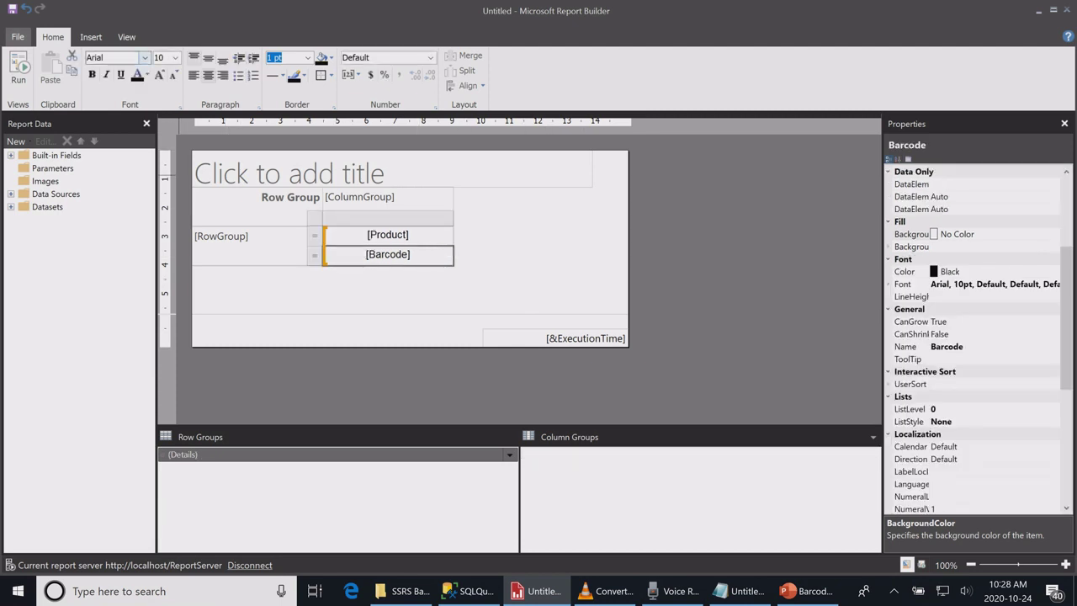
click(145, 58)
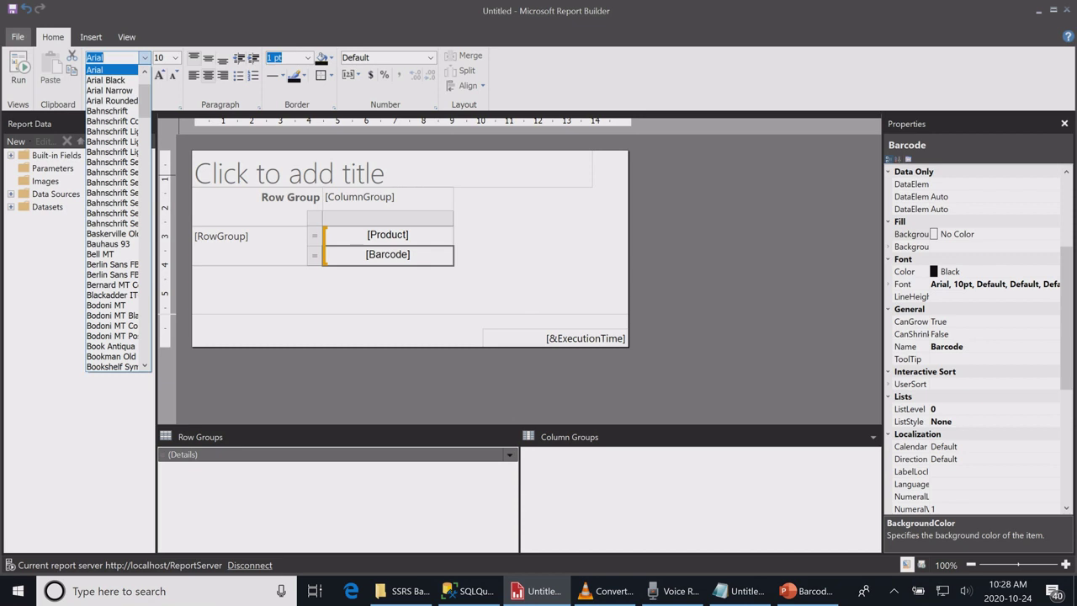
text(barco)
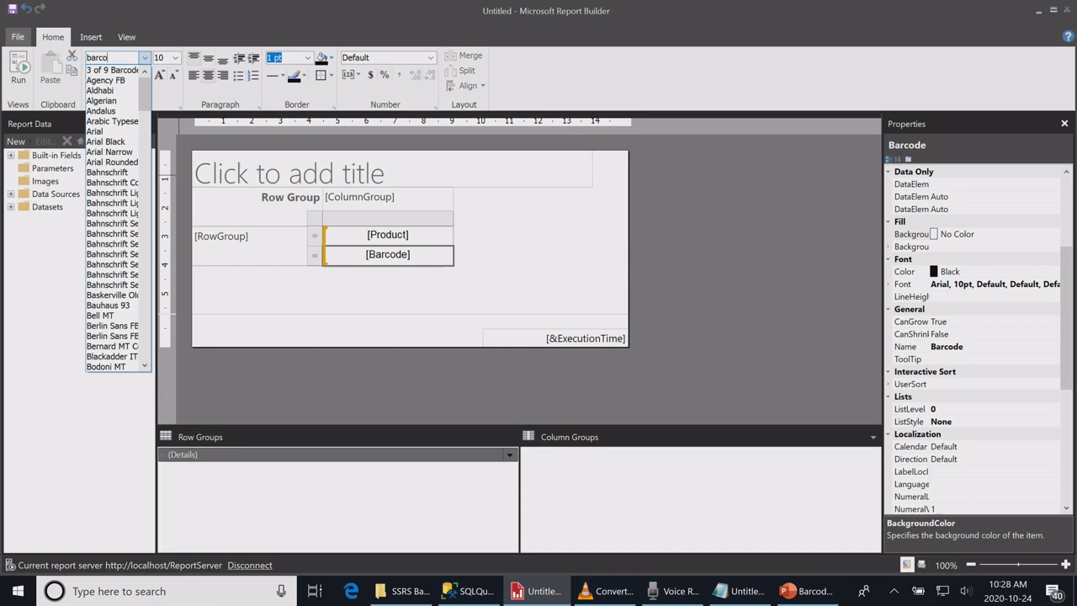
key(Down)
key(Return)
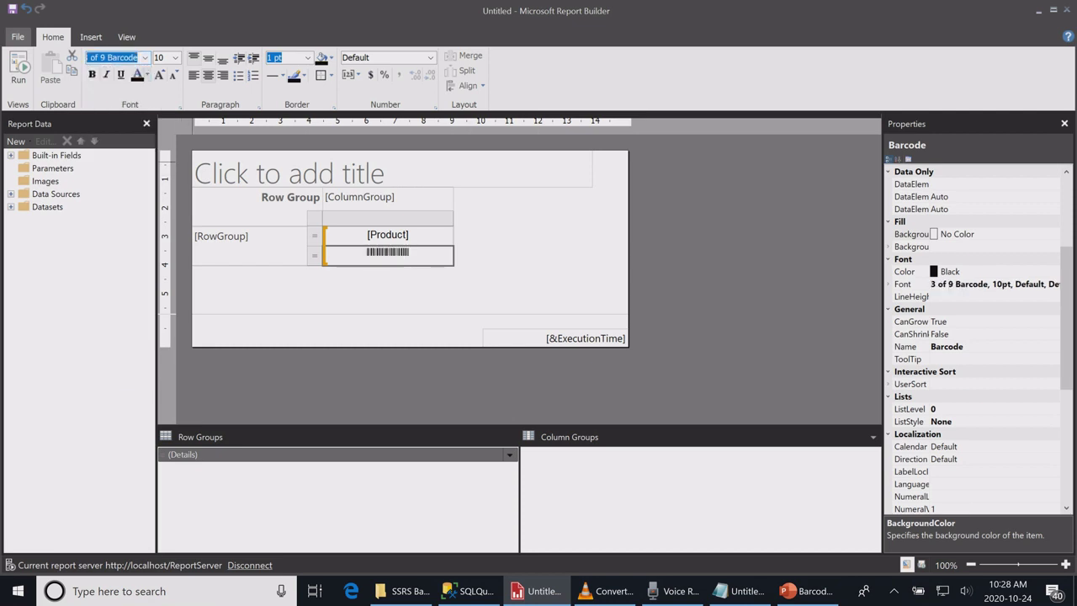
Step: Set the font size of the Barcode cell to 12 pt
click(175, 58)
key(Down)
key(Down)
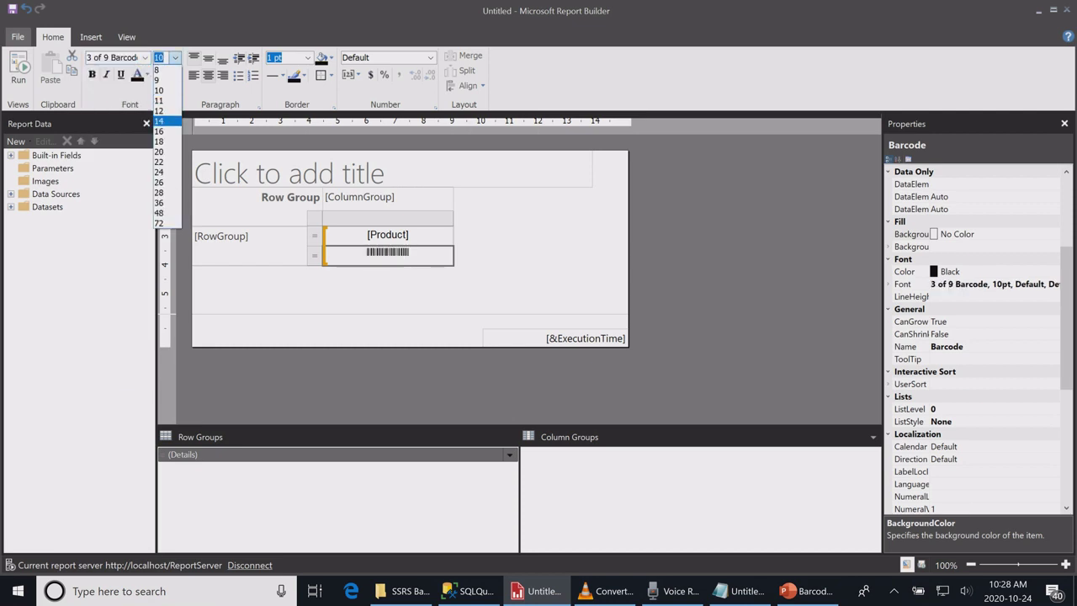
key(Return)
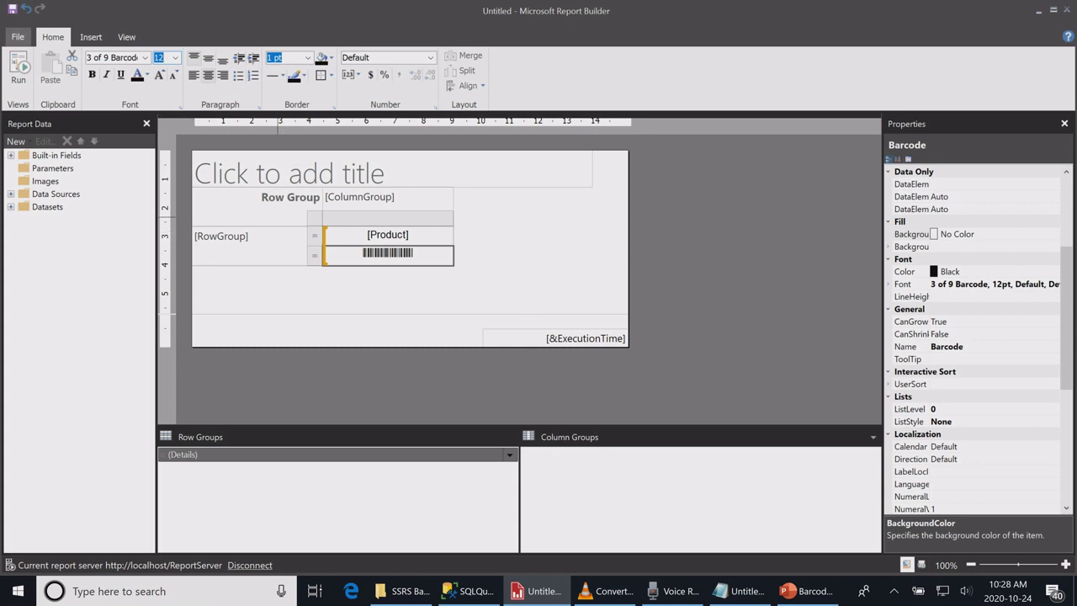
Step: Hide the Row Group header, ColumnGroup and RowGroup cells of the matrix by setting their Hidden property to True
click(278, 216)
click(361, 217)
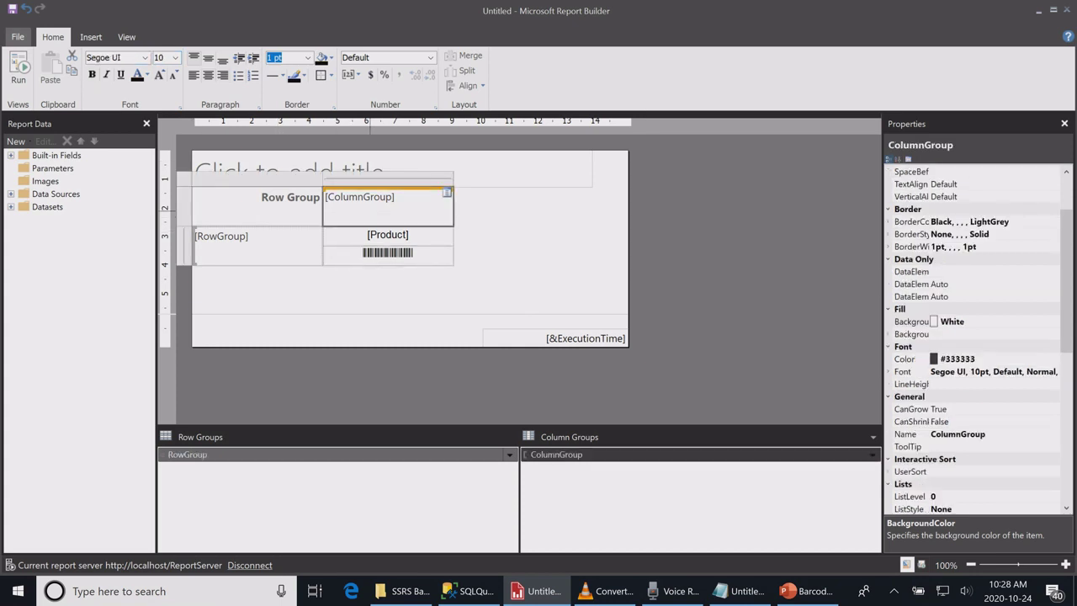
ctrl+click(292, 213)
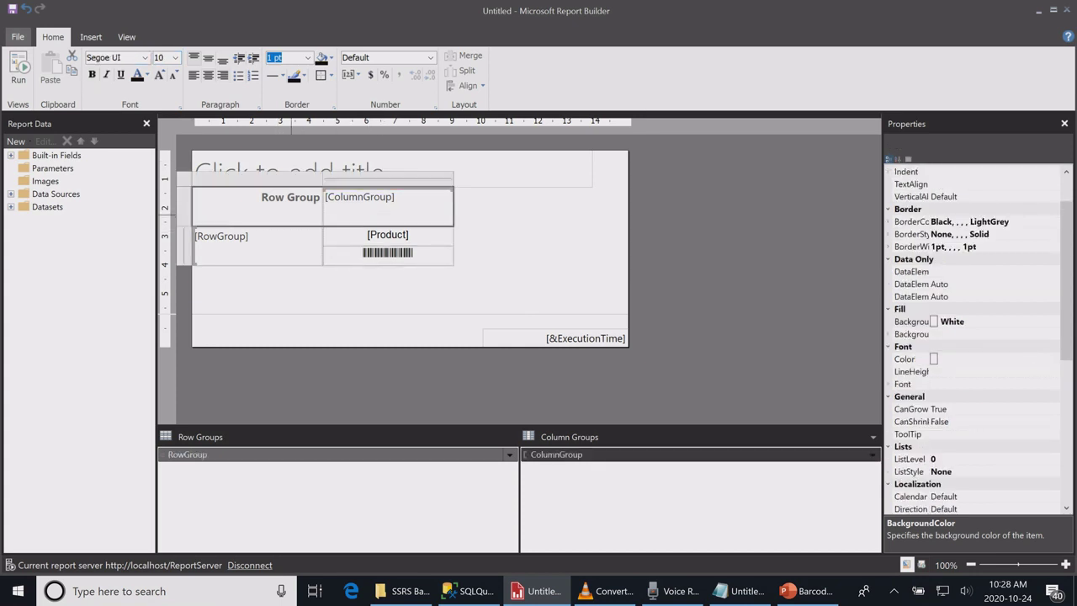
ctrl+click(288, 250)
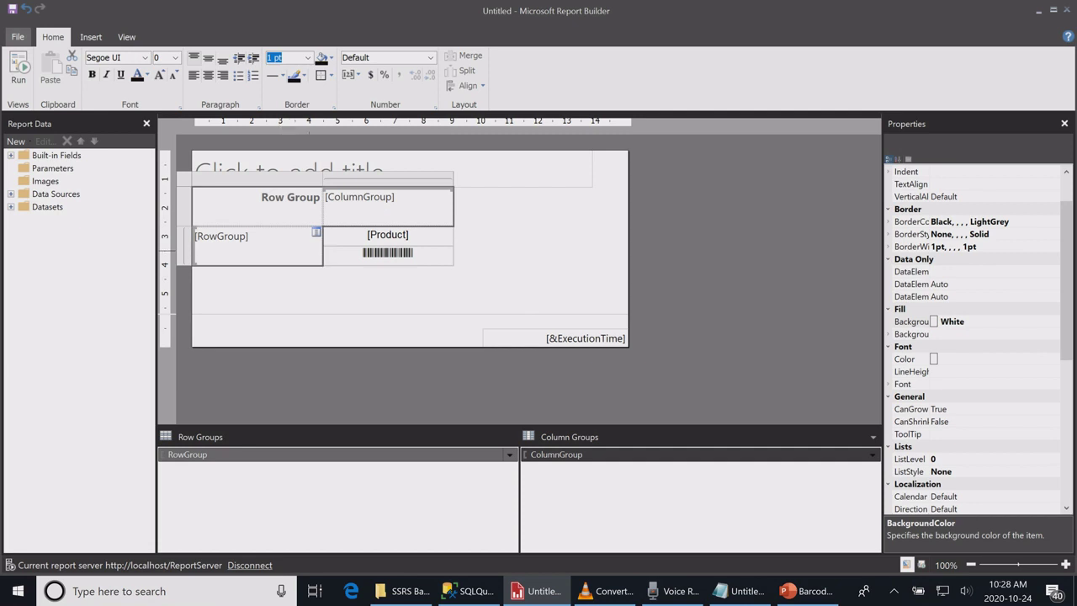
drag(1066, 265, 1066, 408)
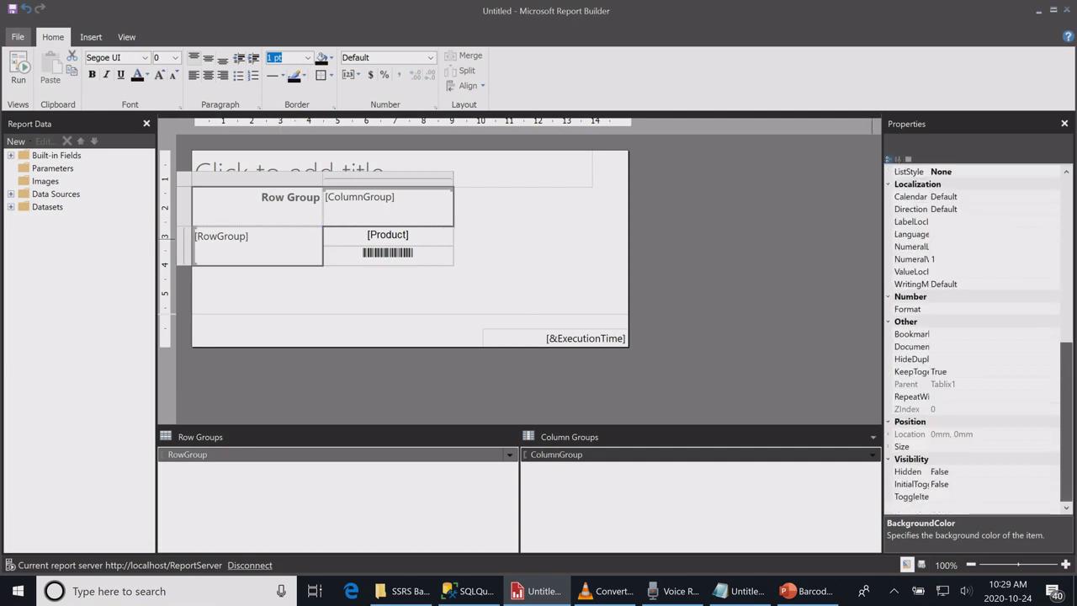
click(984, 471)
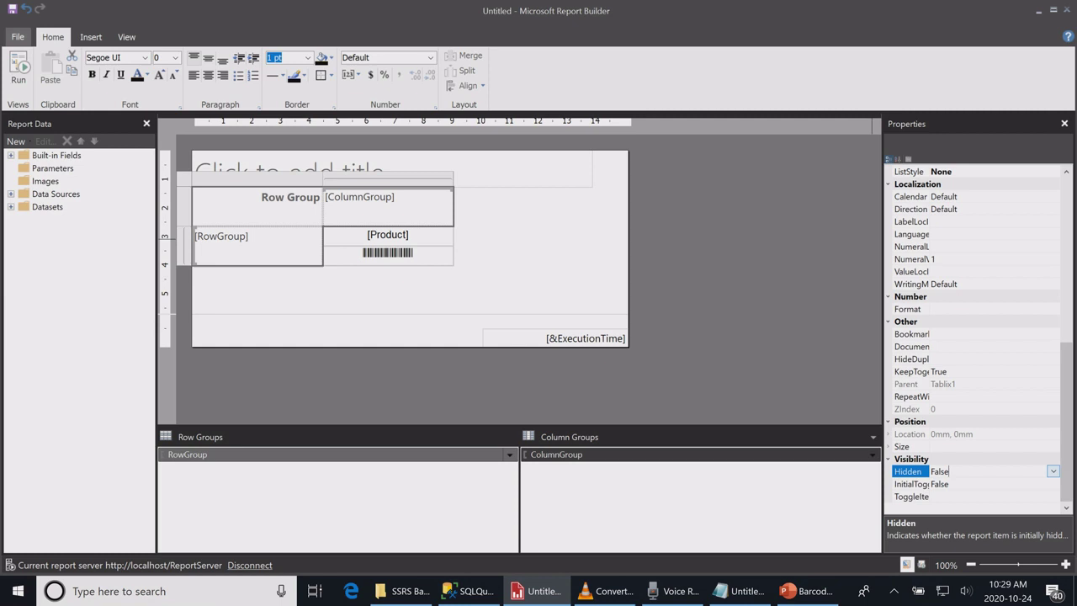
click(1053, 471)
click(984, 497)
Step: Shrink the matrix's row group column to about 0.8 mm wide and collapse its column header row to minimal height
click(282, 179)
drag(323, 179, 186, 180)
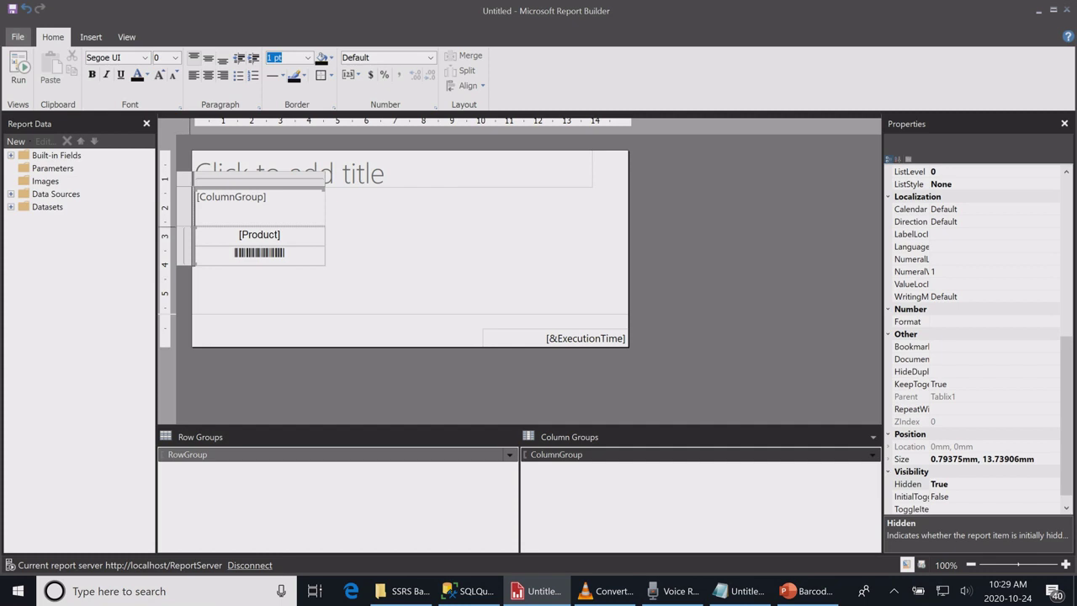
drag(186, 226, 186, 176)
Step: Delete the report title text box and remove the page footer
click(450, 181)
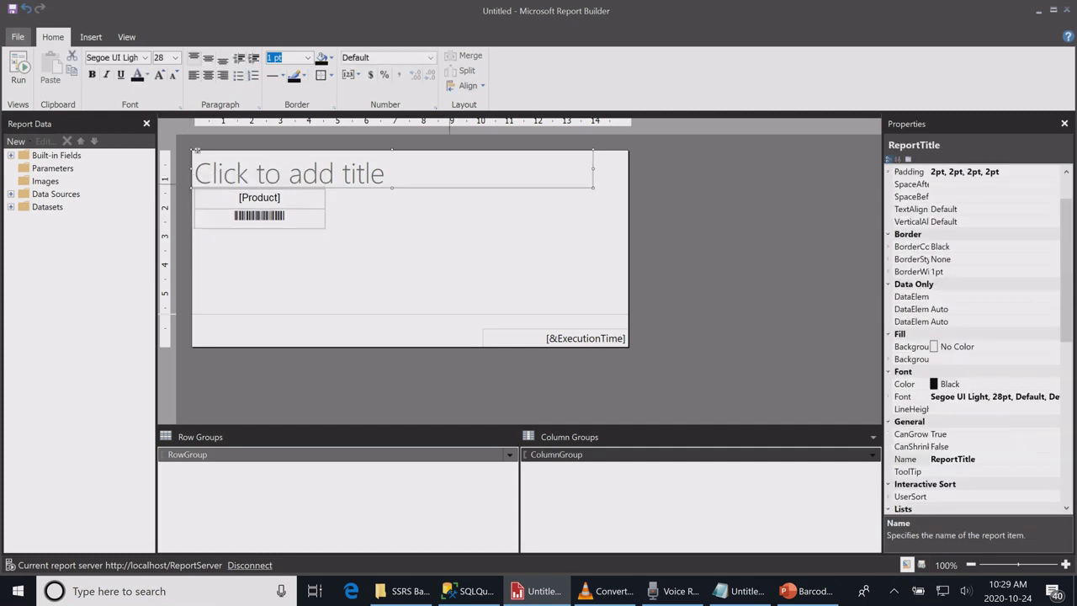
key(Delete)
right_click(700, 211)
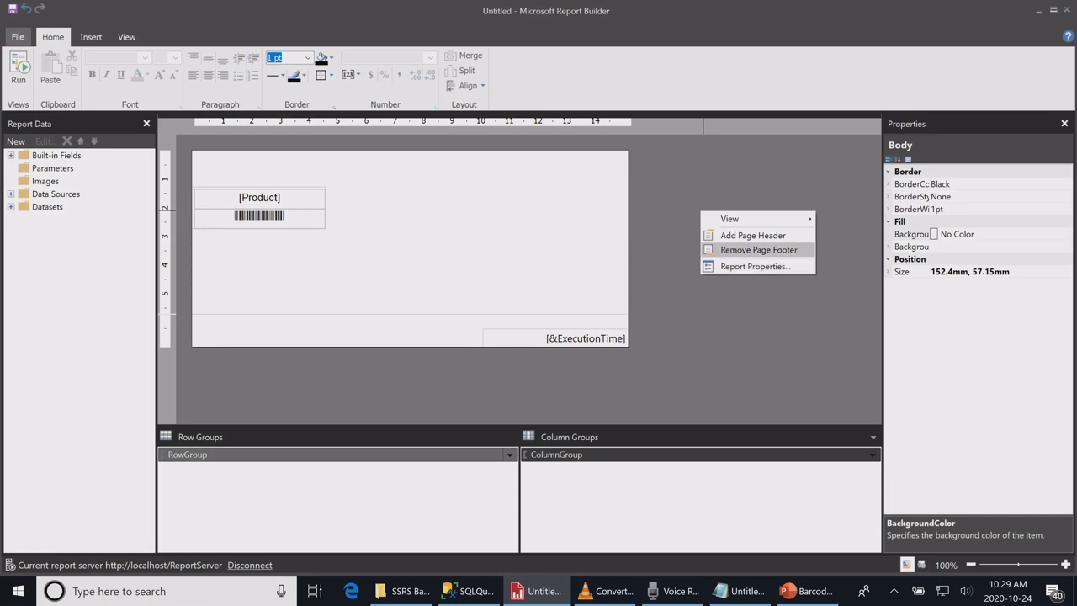
click(758, 250)
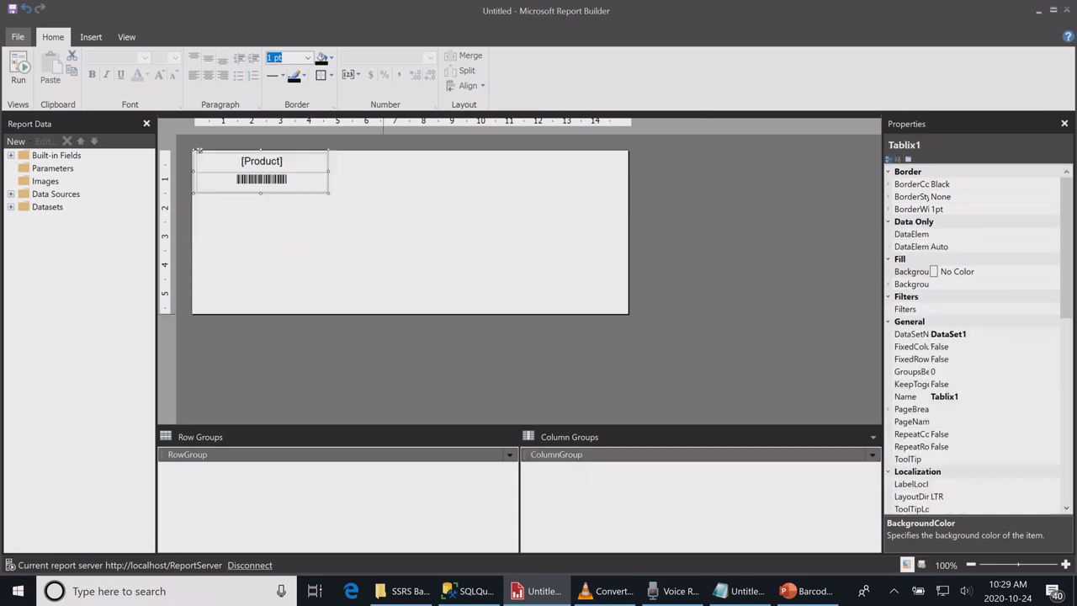
Step: Shrink the report body to fit tightly around the matrix in its upper-left corner, and run the report
drag(384, 314, 384, 193)
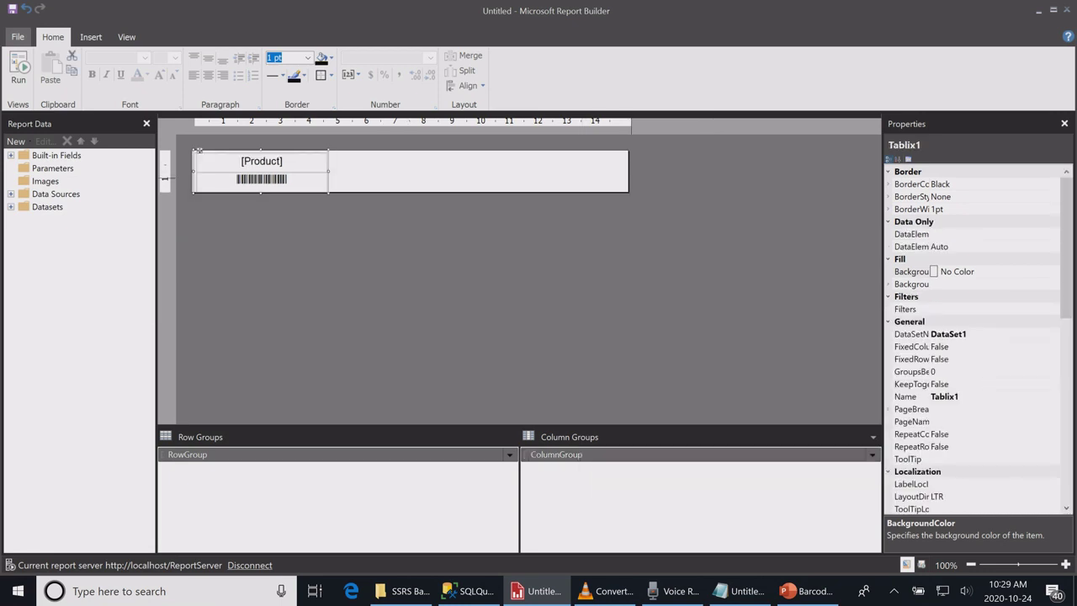
drag(629, 178, 326, 178)
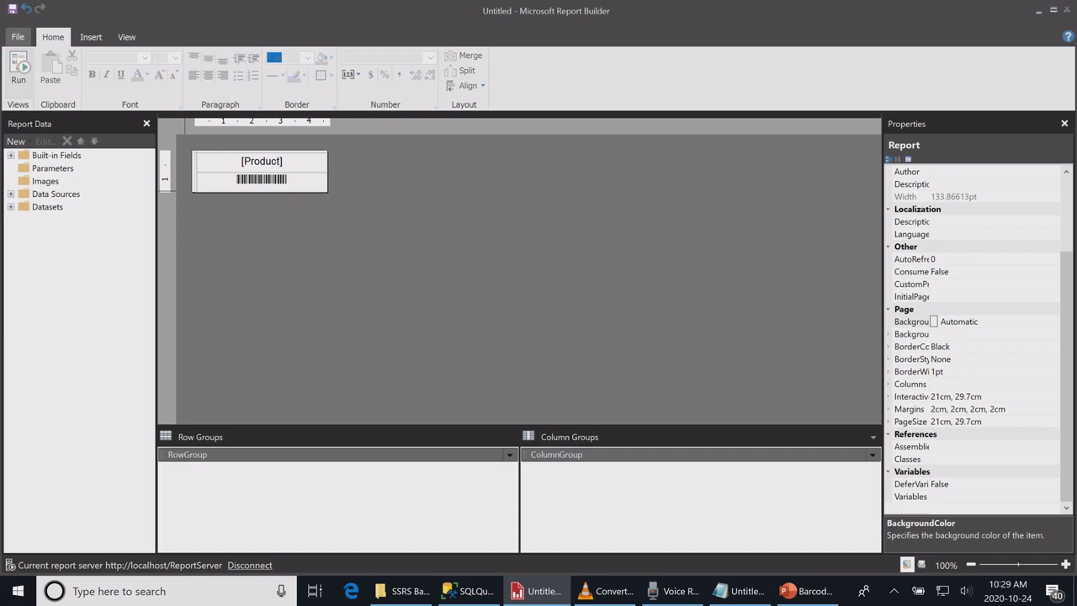
click(18, 68)
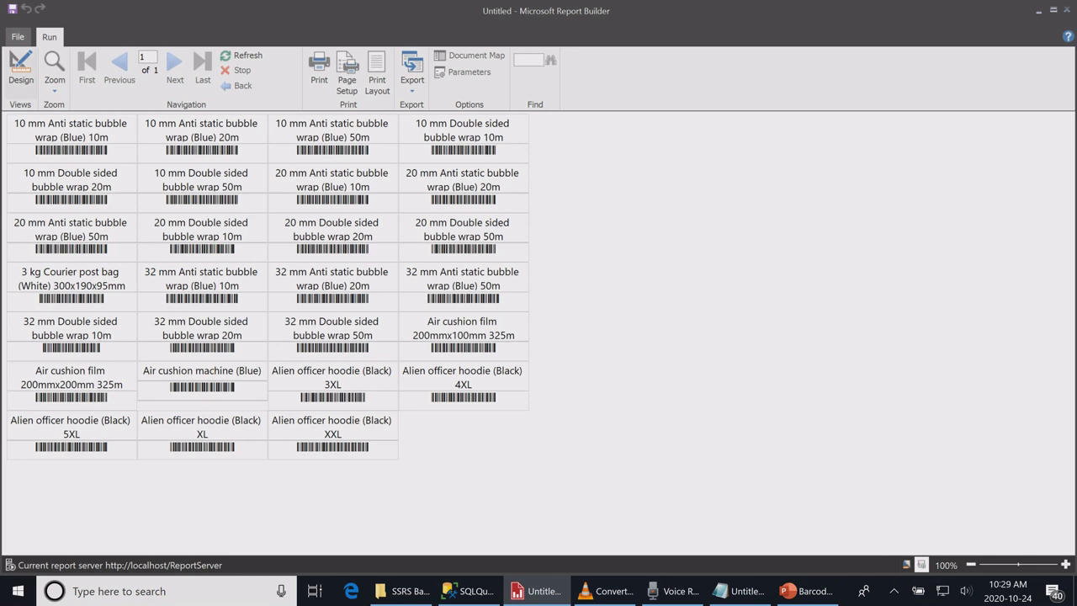
Step: Change the modulo divisor to 3 in both the RowGroup and ColumnGroup expressions of the DataSet1 query, and rerun the report
click(21, 67)
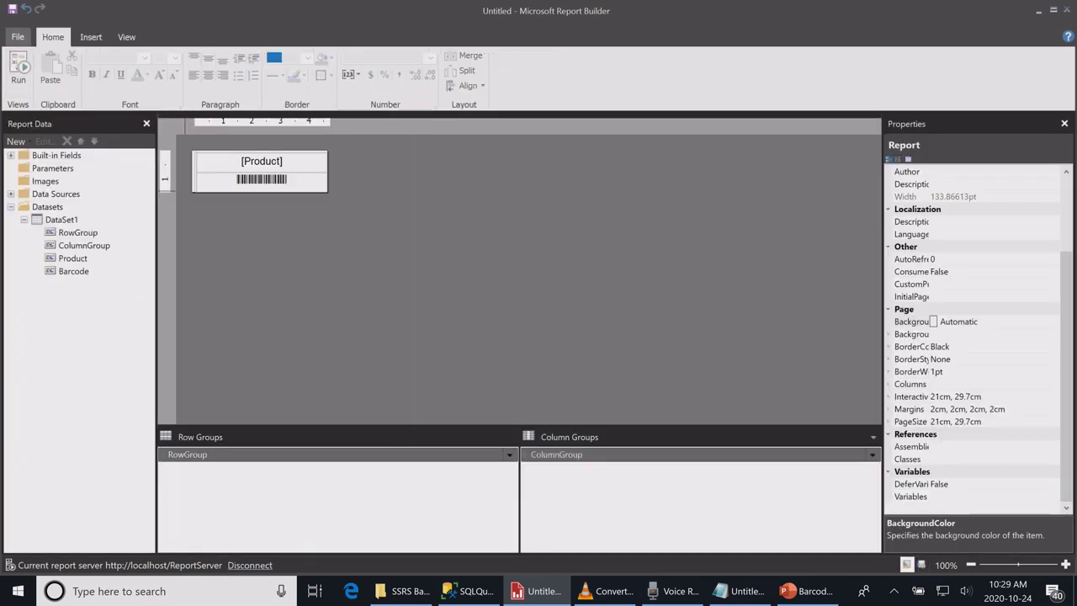
double_click(61, 220)
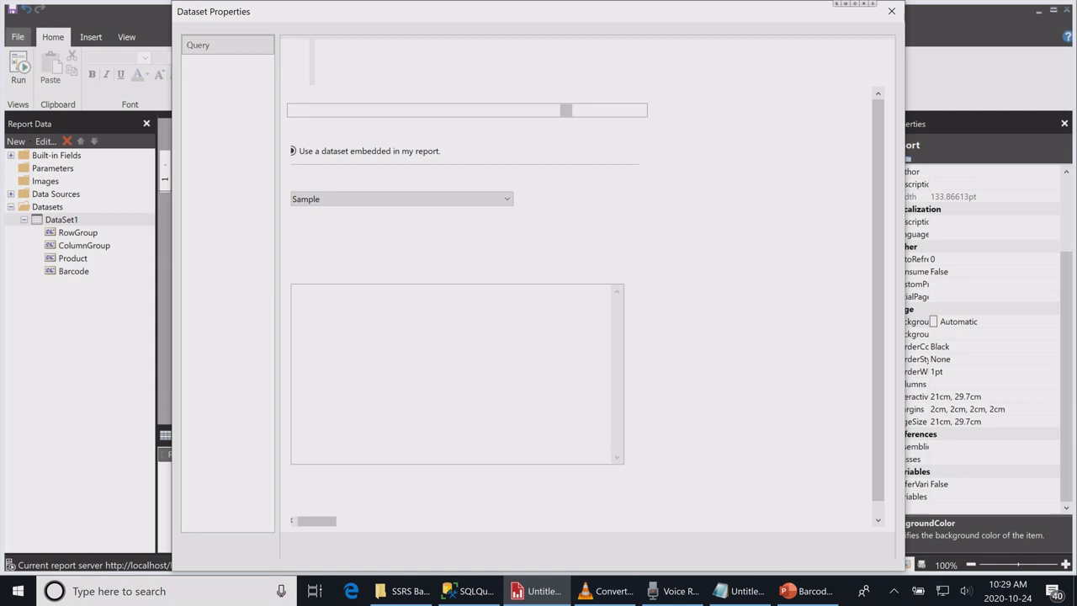
drag(476, 313, 482, 314)
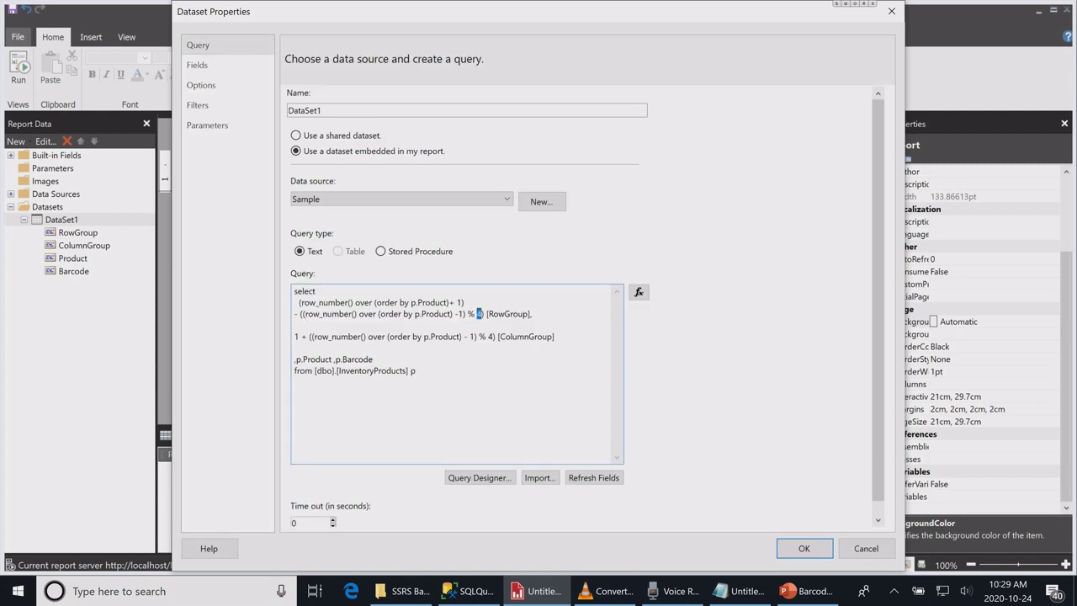
text(3)
drag(488, 336, 494, 336)
text(3)
click(804, 548)
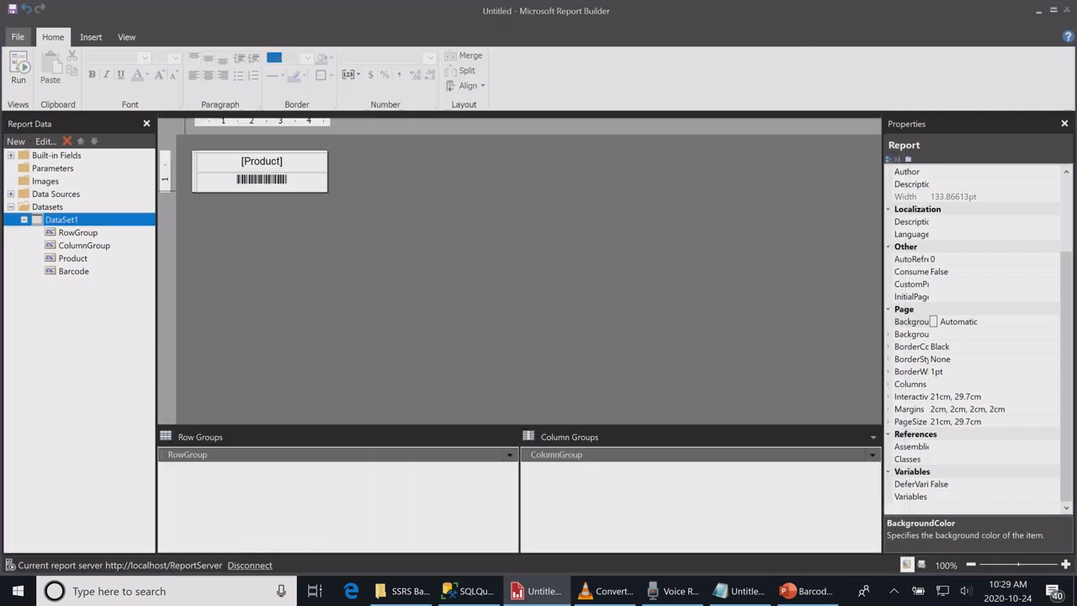
key(F5)
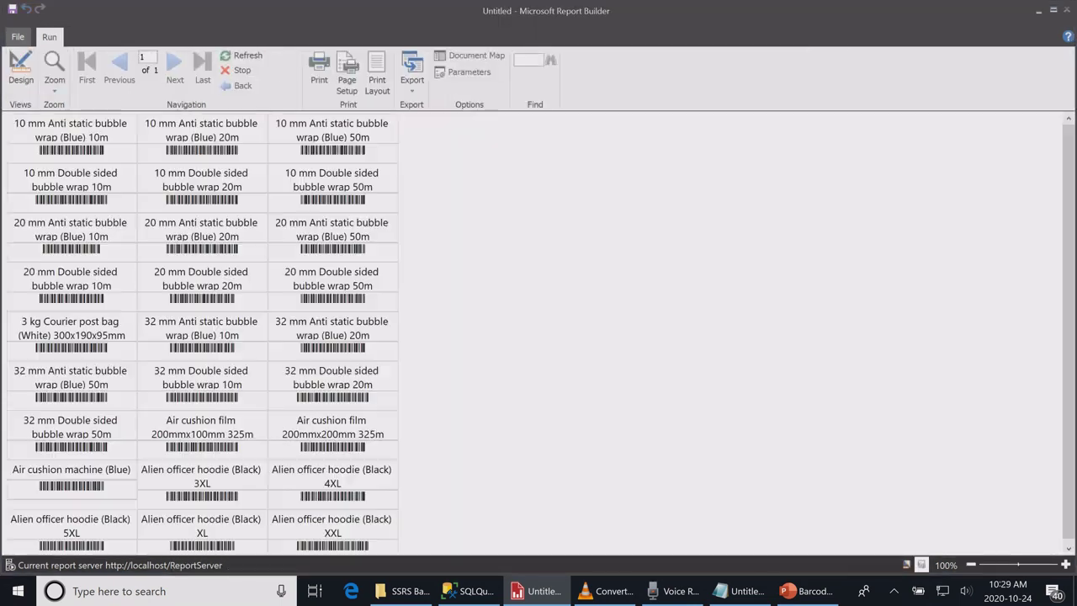